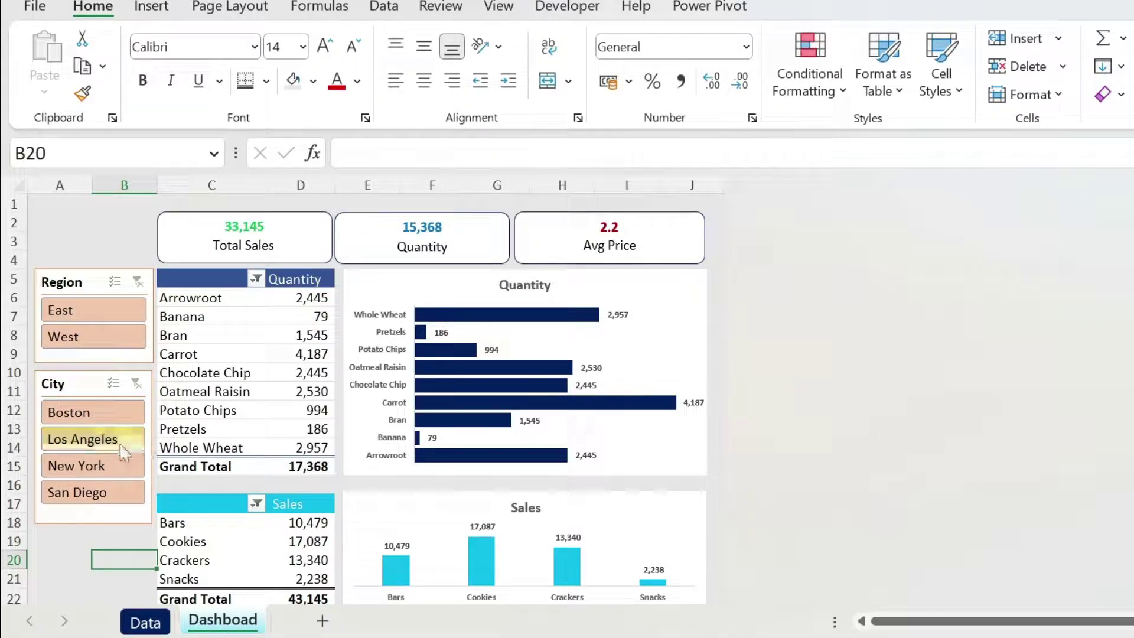
# - Filter the dashboard's City slicer to Los Angeles, then New York, then clear it
pyautogui.click(92, 442)
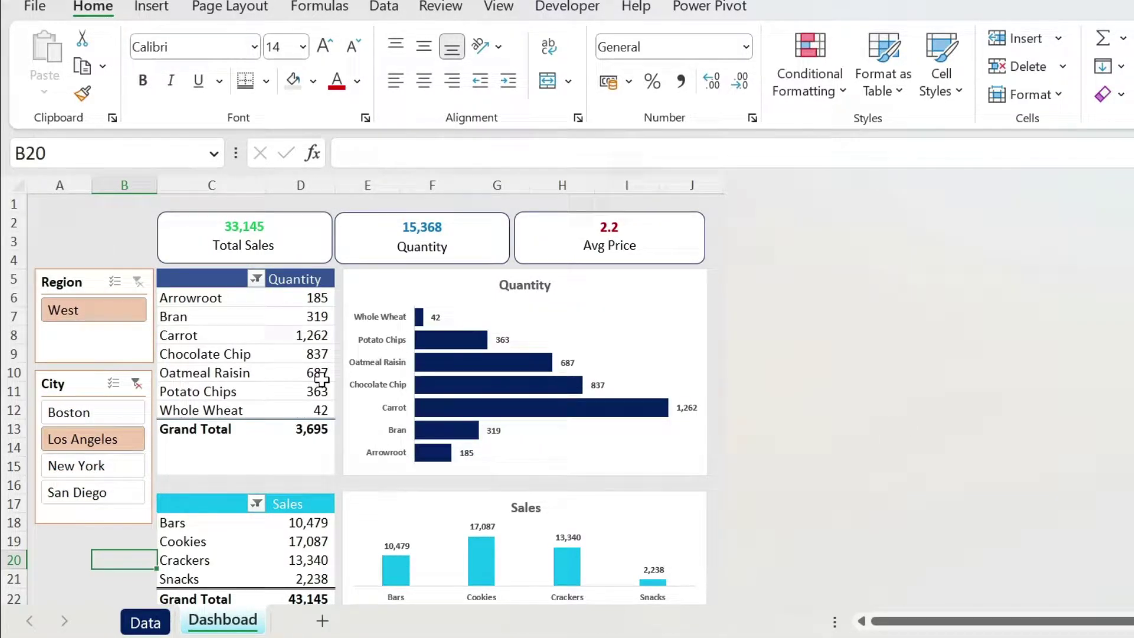
pyautogui.click(121, 476)
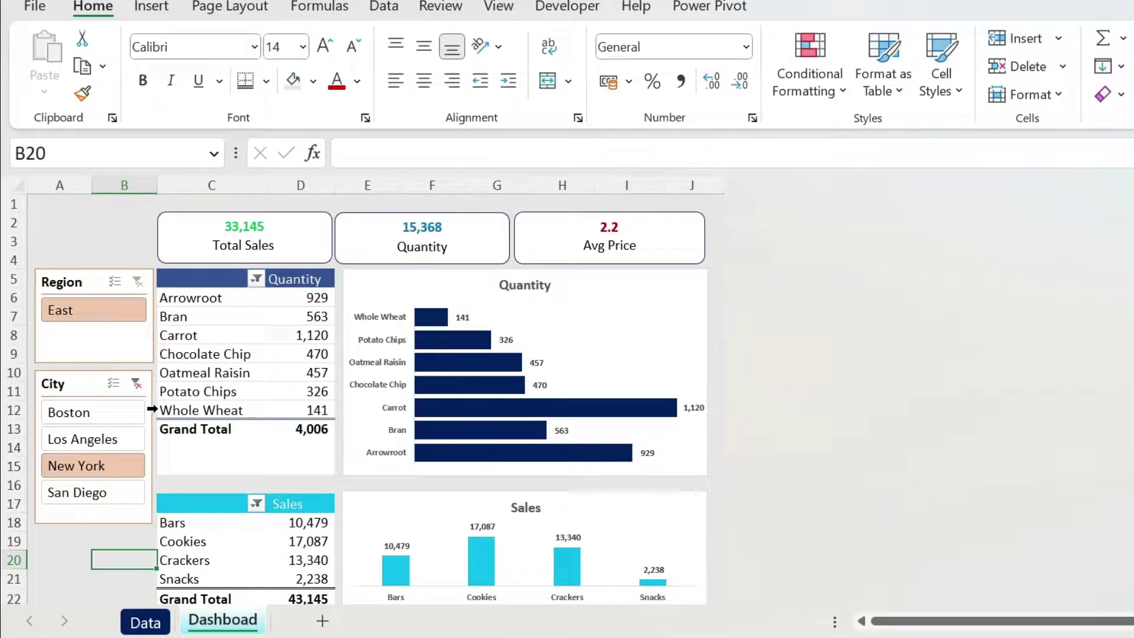
pyautogui.click(136, 385)
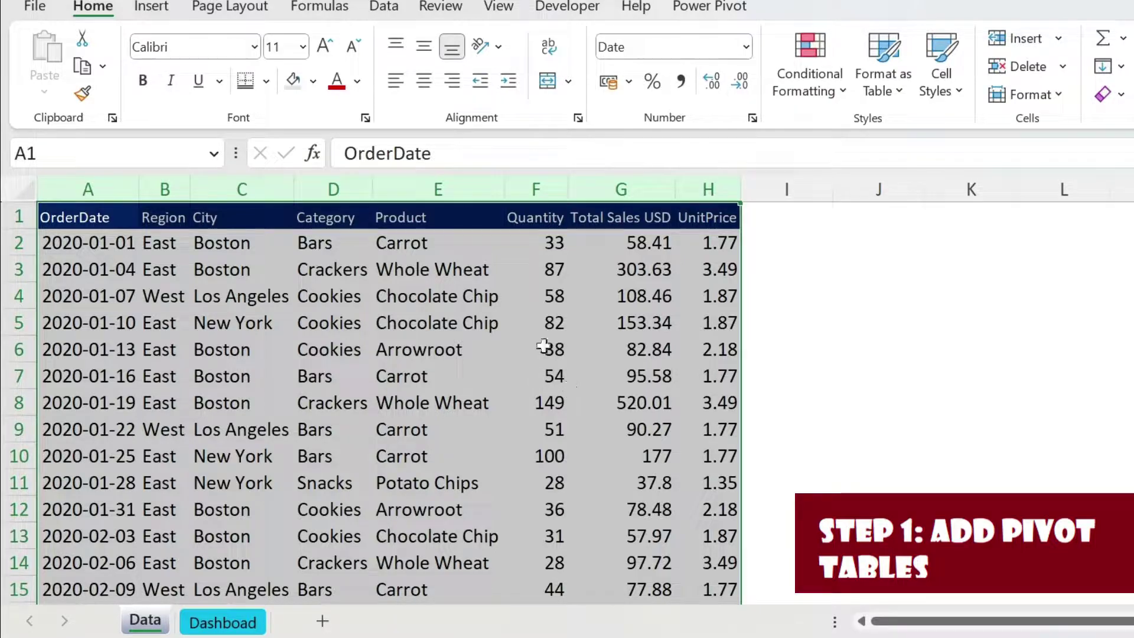
# - Create empty PivotTable34 from Data!A:H on new Sheet11, with gridlines turned off
pyautogui.moveTo(86, 185); pyautogui.dragTo(709, 190)
pyautogui.click(152, 7)
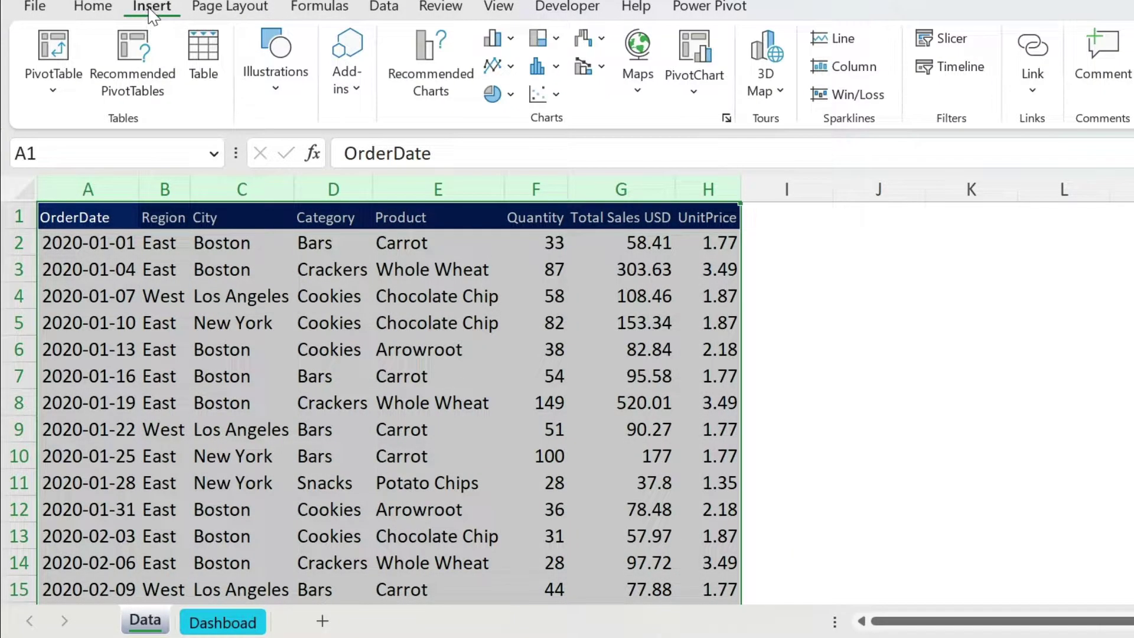
pyautogui.click(53, 50)
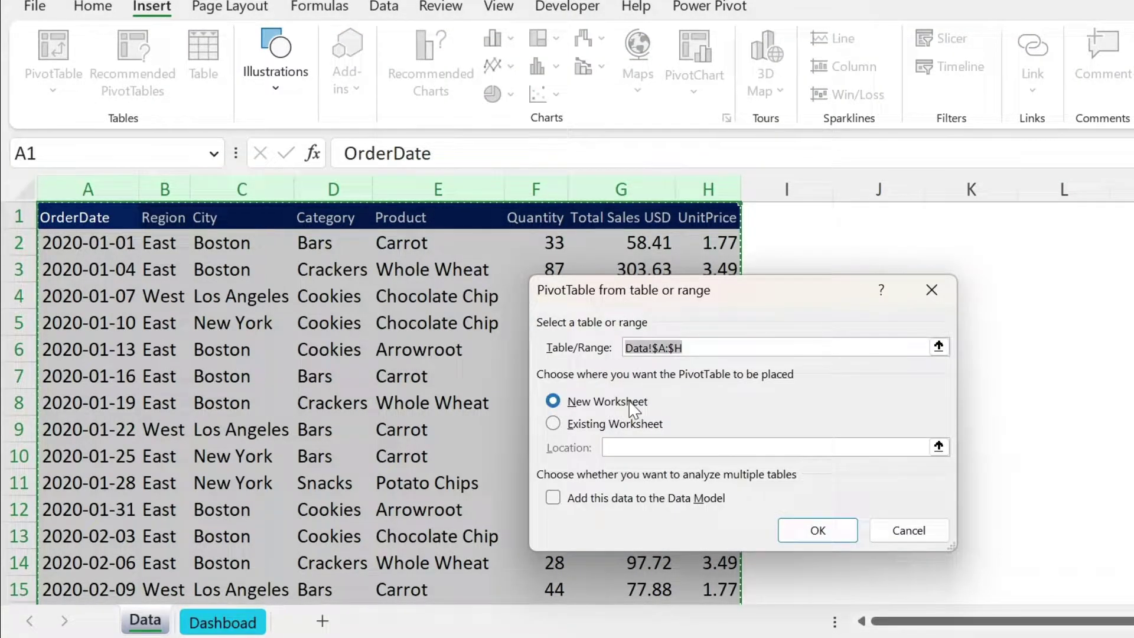
pyautogui.click(834, 533)
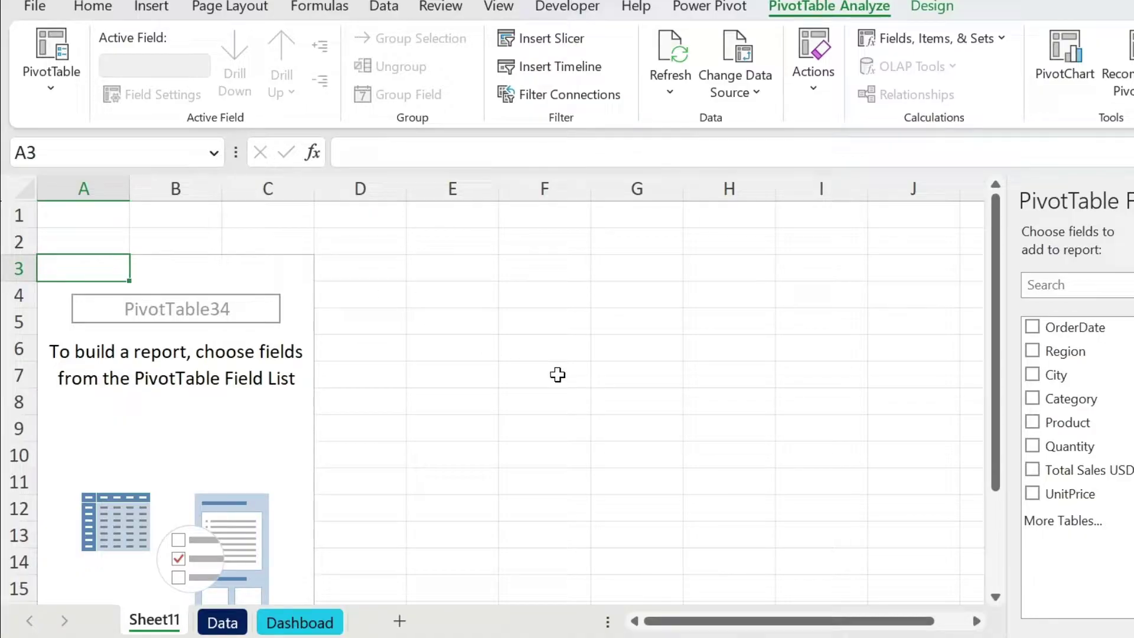
pyautogui.click(495, 7)
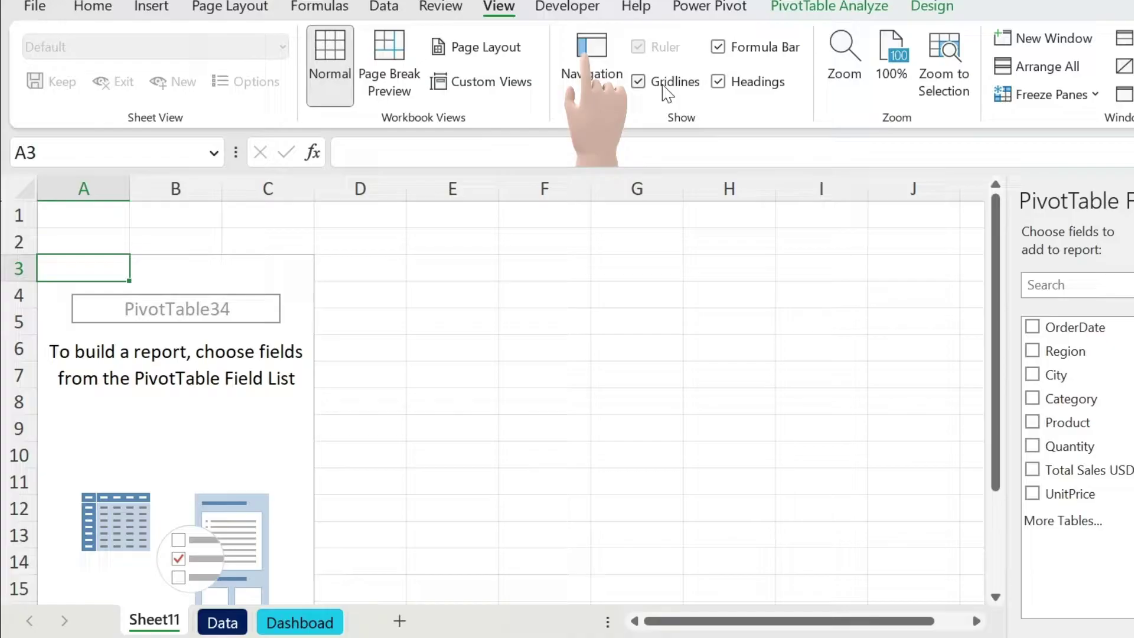
pyautogui.click(638, 81)
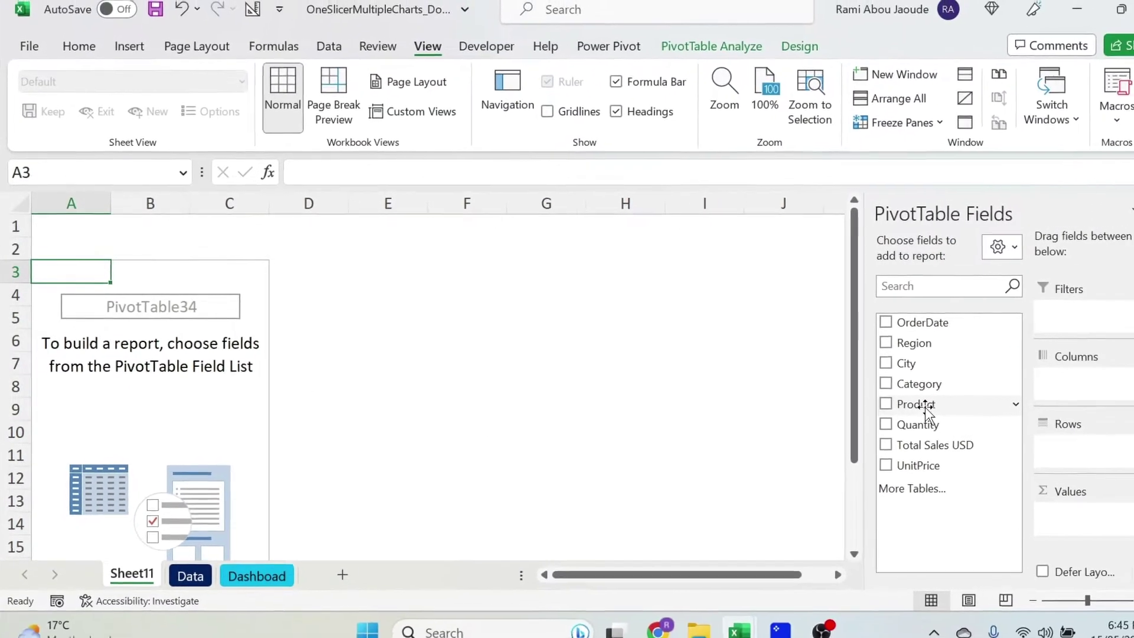
# - Put Product in Rows and Quantity in Values (total 17368), then move the pivot to D3
pyautogui.moveTo(925, 408); pyautogui.dragTo(1008, 425)
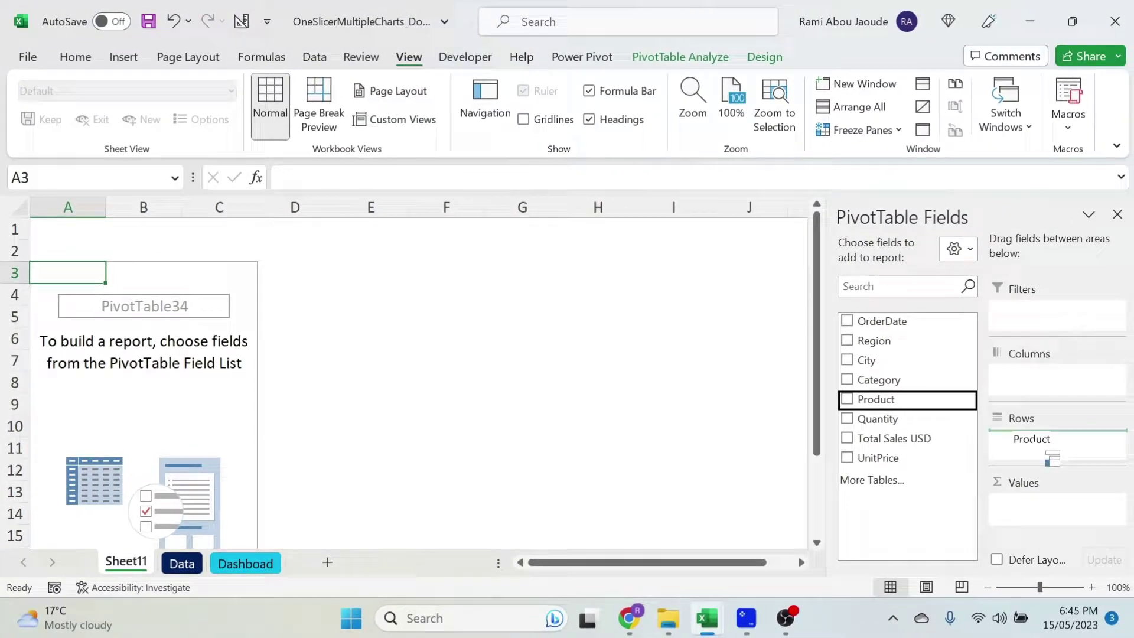
pyautogui.moveTo(1052, 458); pyautogui.dragTo(1050, 455)
pyautogui.moveTo(853, 420); pyautogui.dragTo(994, 468)
pyautogui.moveTo(1067, 528); pyautogui.dragTo(1058, 511)
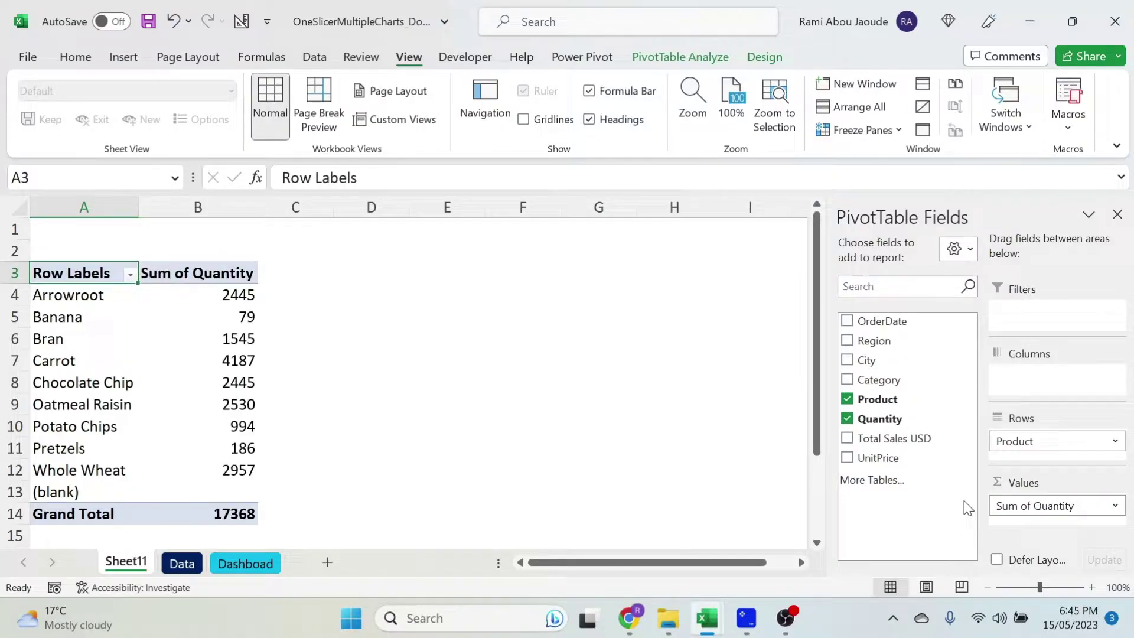
pyautogui.moveTo(93, 274); pyautogui.dragTo(243, 519)
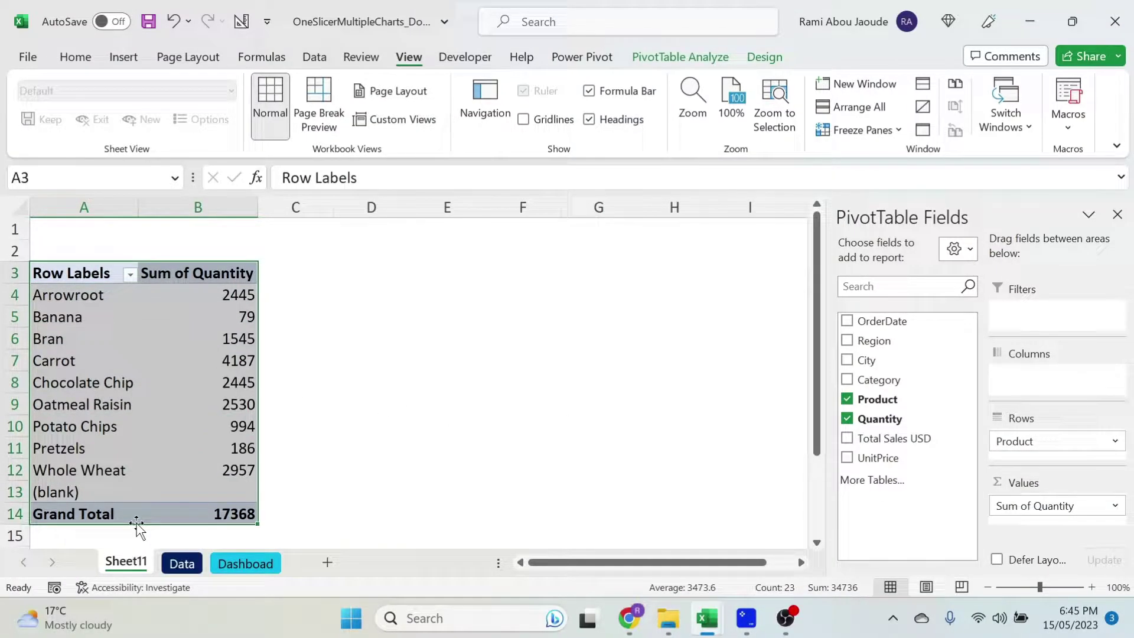
pyautogui.moveTo(141, 520); pyautogui.dragTo(380, 506)
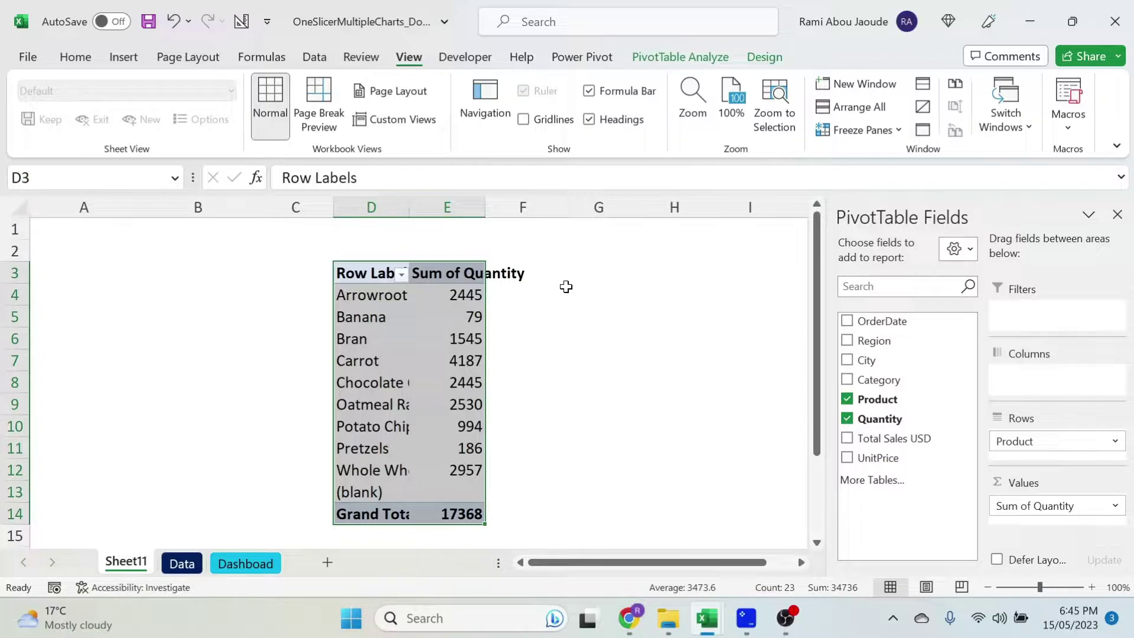
# - Apply a Medium blue PivotTable style with a dark blue header row to PivotTable34
pyautogui.click(766, 58)
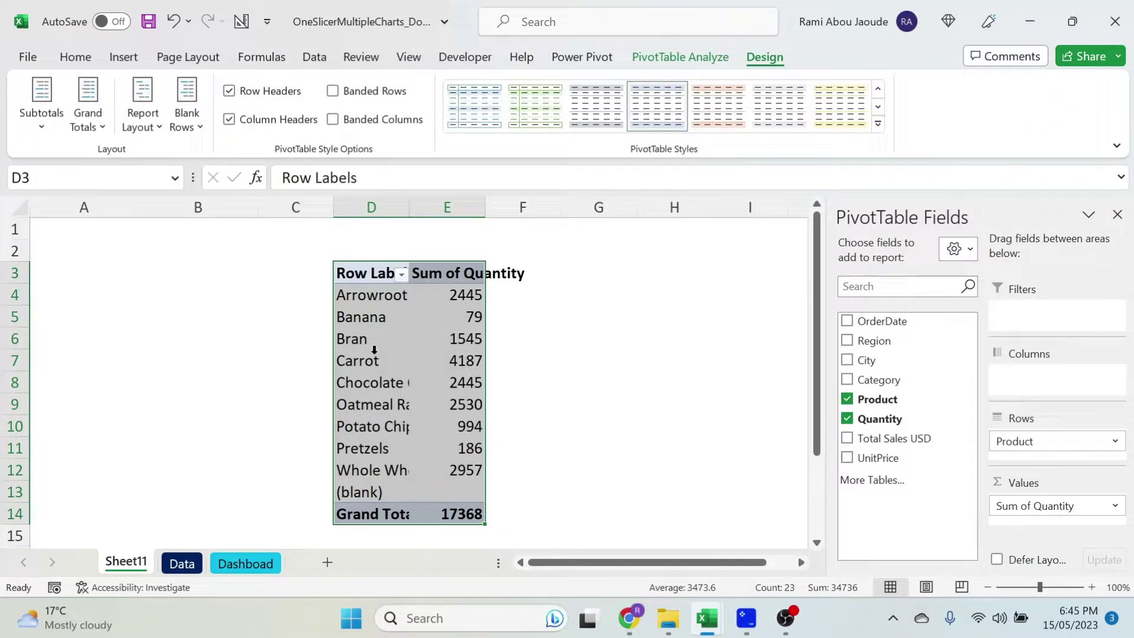
pyautogui.click(431, 339)
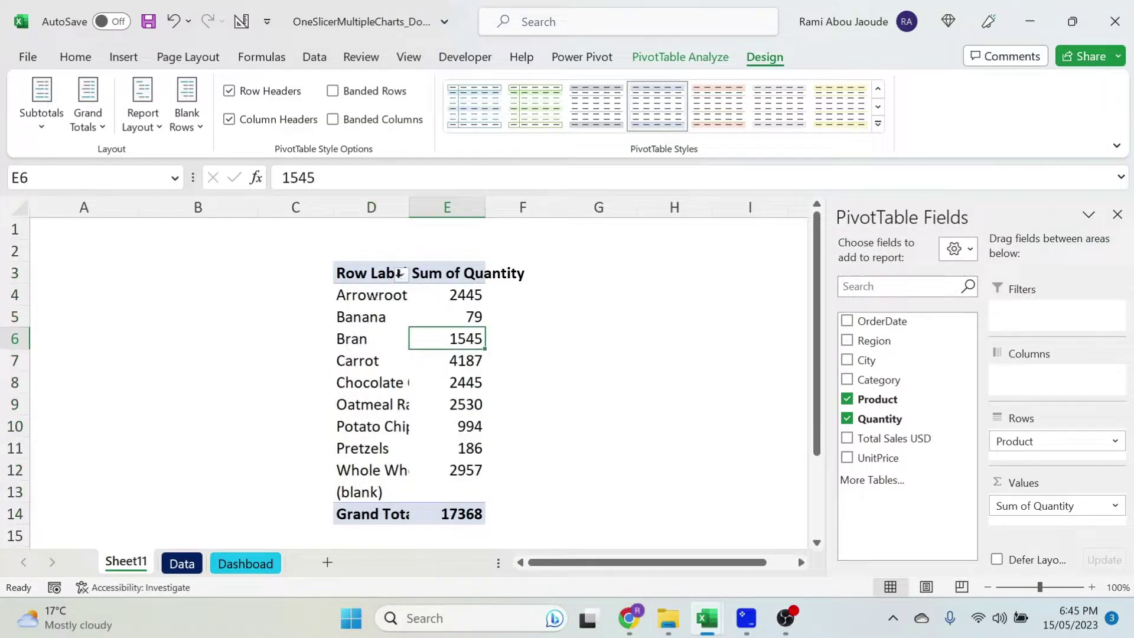
pyautogui.click(879, 123)
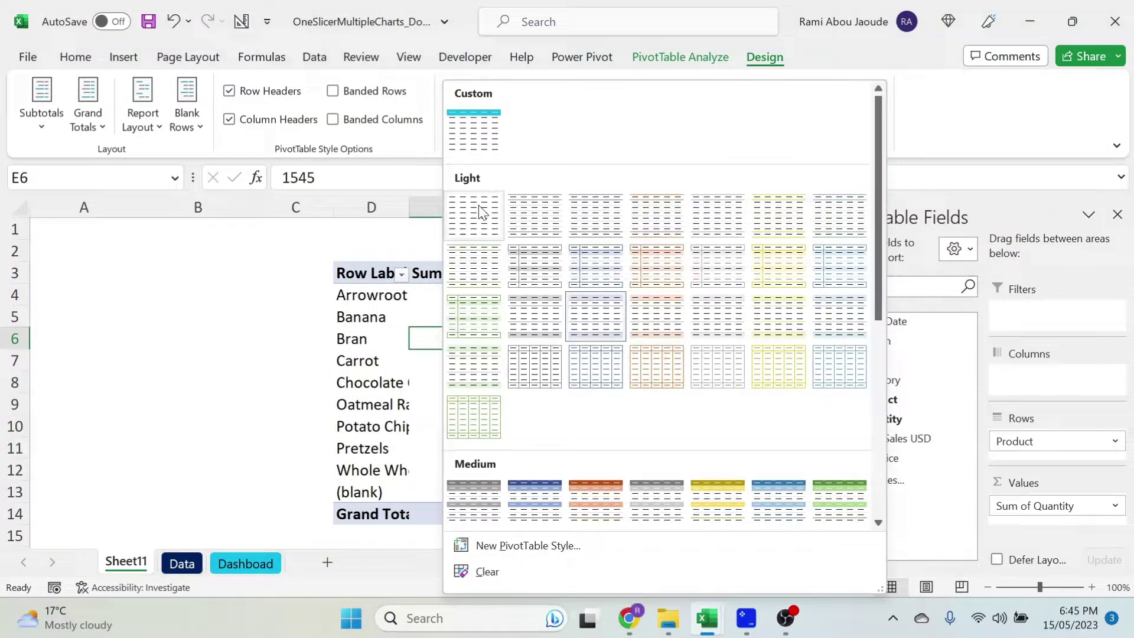
pyautogui.click(531, 495)
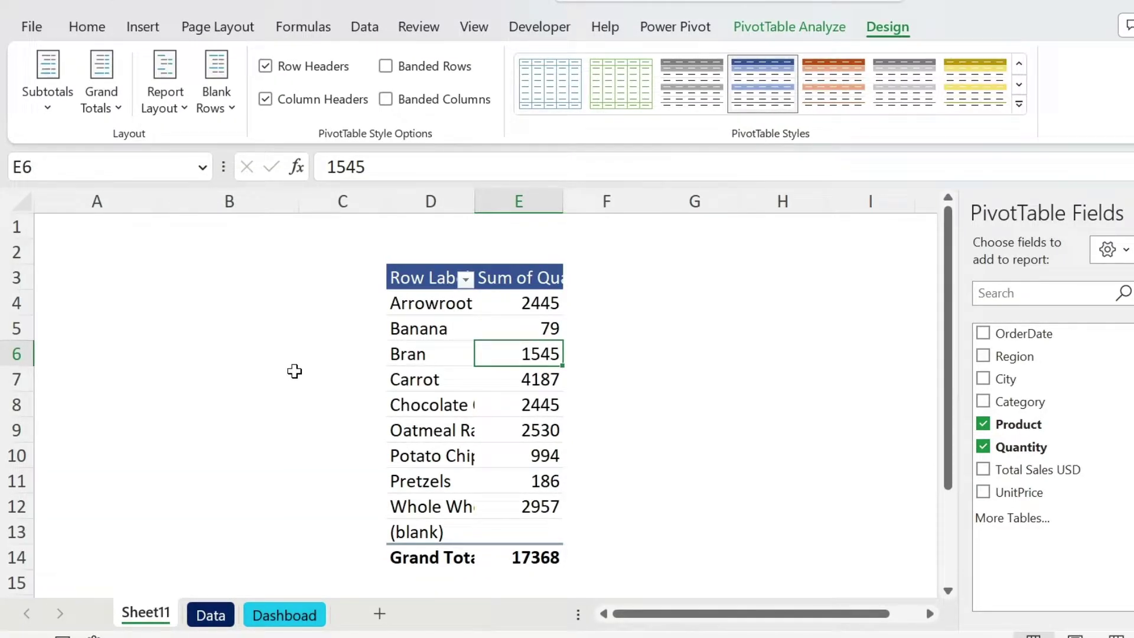
# - Filter the Product row labels to Banana only, giving a Grand Total of 79
pyautogui.click(466, 280)
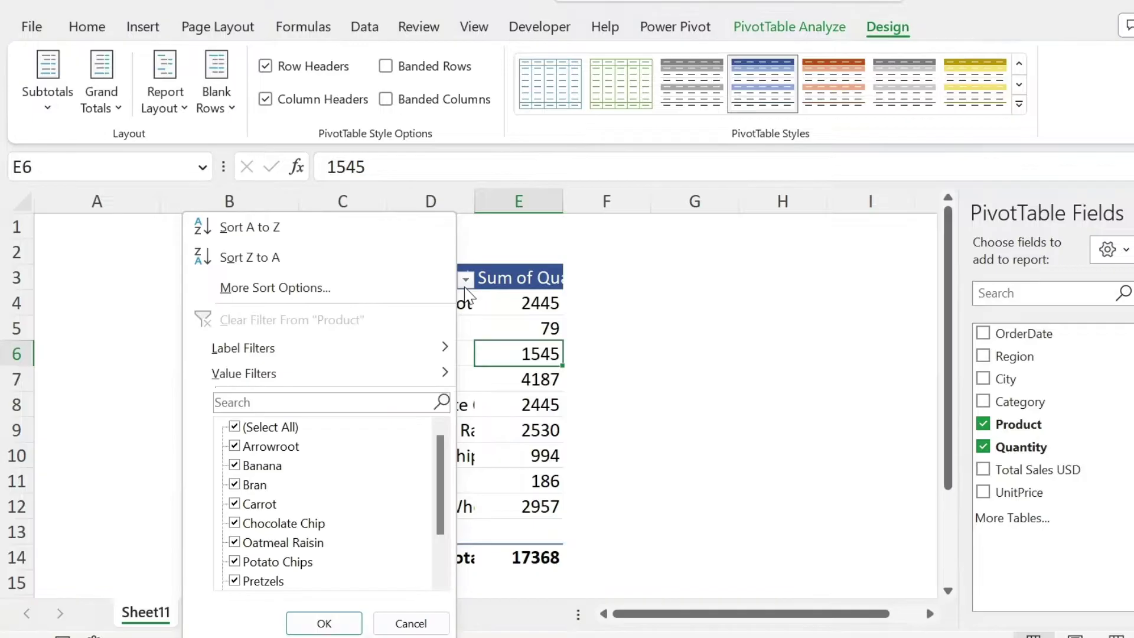
pyautogui.click(234, 426)
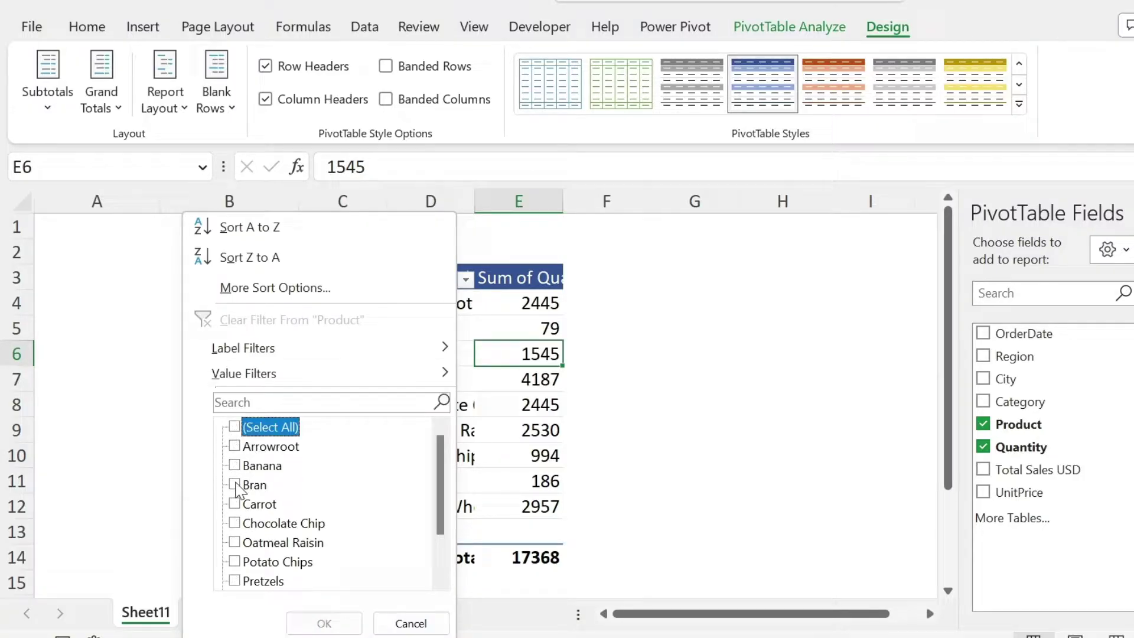
pyautogui.click(234, 466)
pyautogui.click(324, 624)
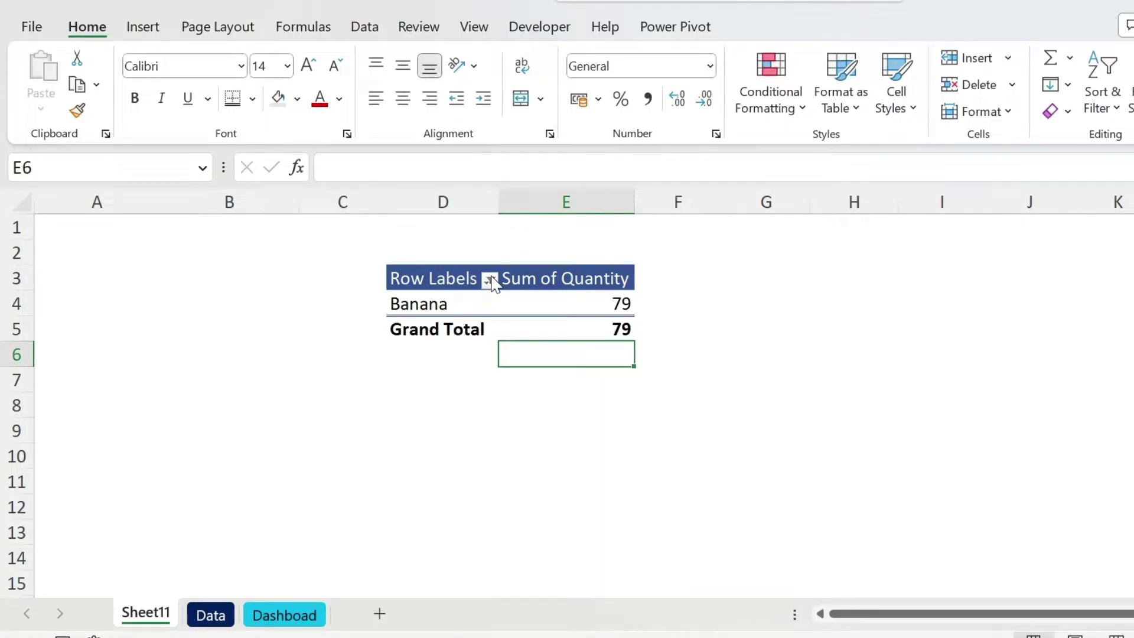
pyautogui.moveTo(494, 284)
# - Turn off autofitting column widths on update in the PivotTable Options
pyautogui.rightClick(525, 284)
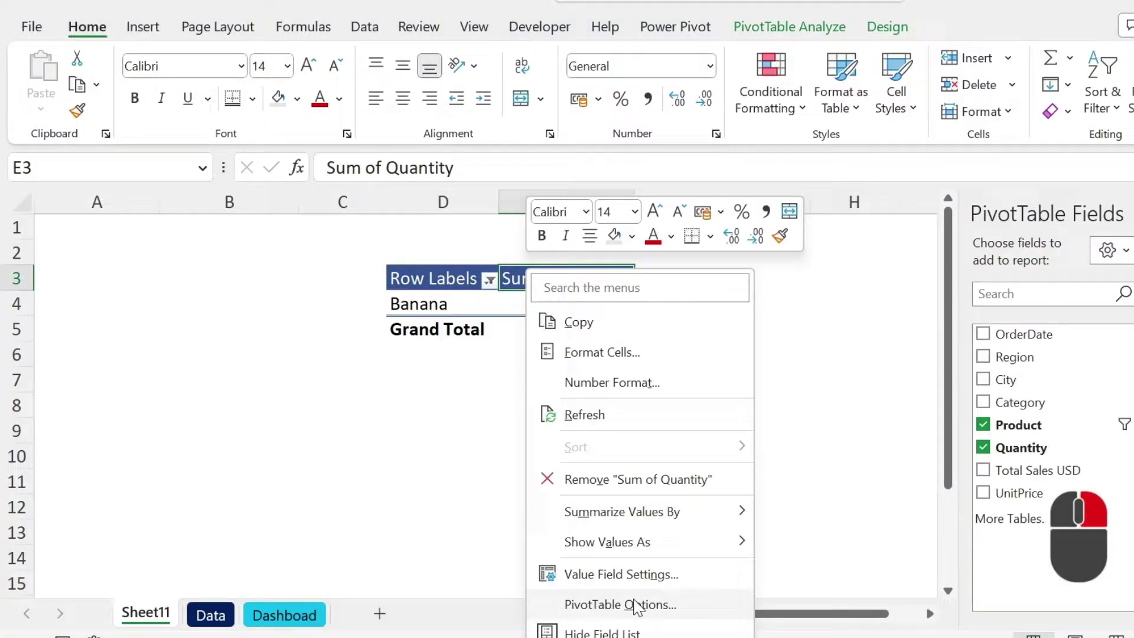
pyautogui.click(635, 605)
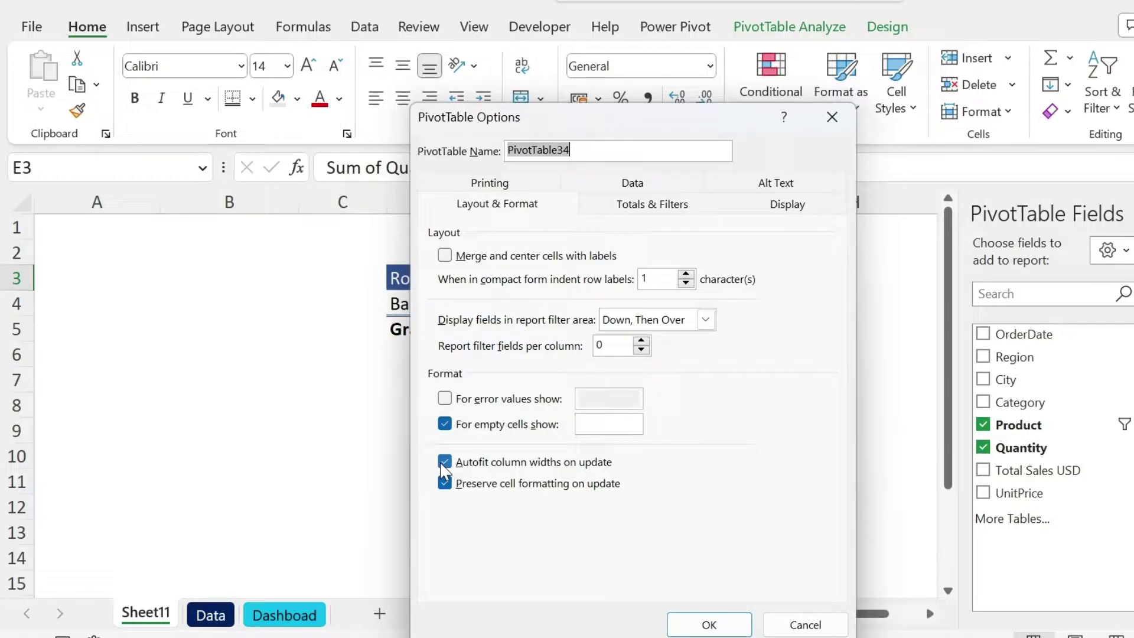
pyautogui.click(444, 463)
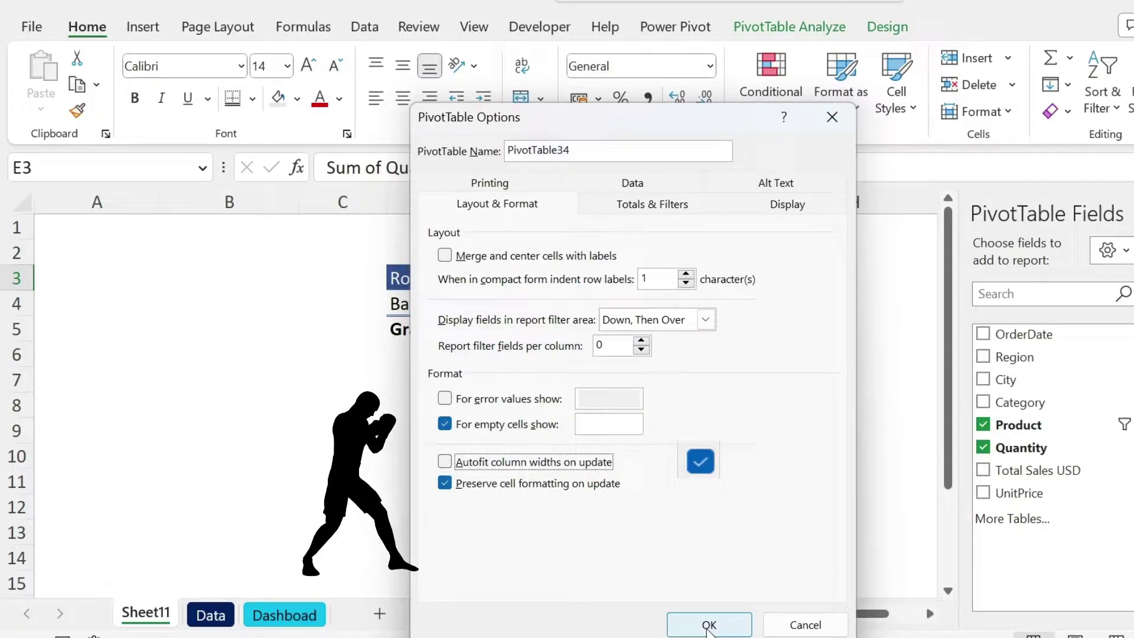
pyautogui.click(715, 621)
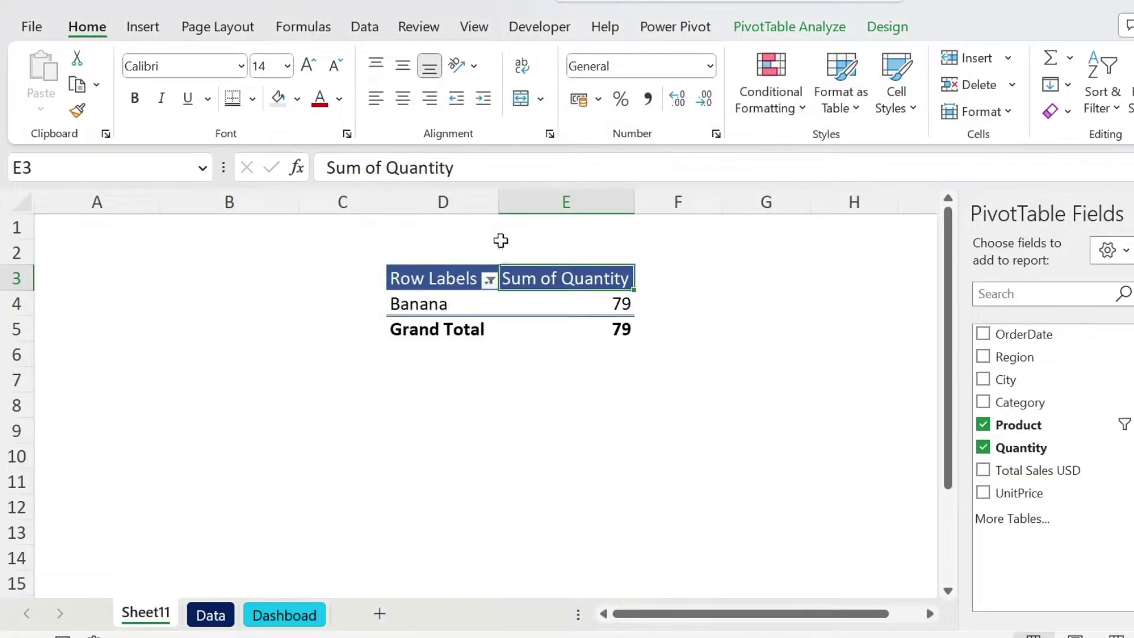
# - Add Chocolate Chip to the Product filter alongside Banana
pyautogui.click(489, 281)
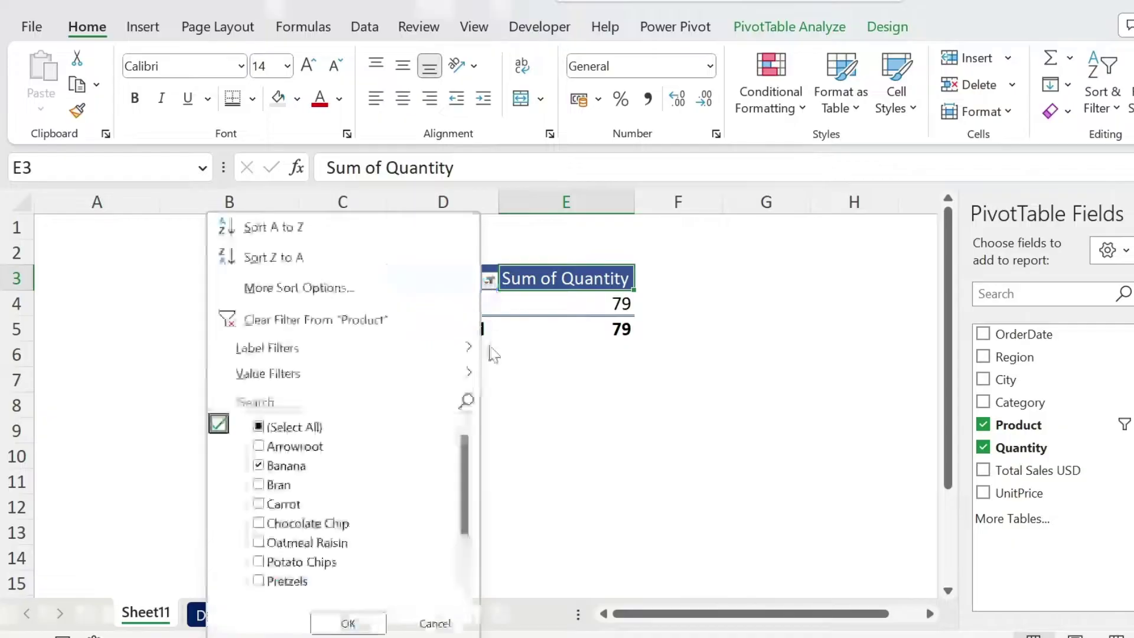
pyautogui.click(296, 526)
pyautogui.click(258, 523)
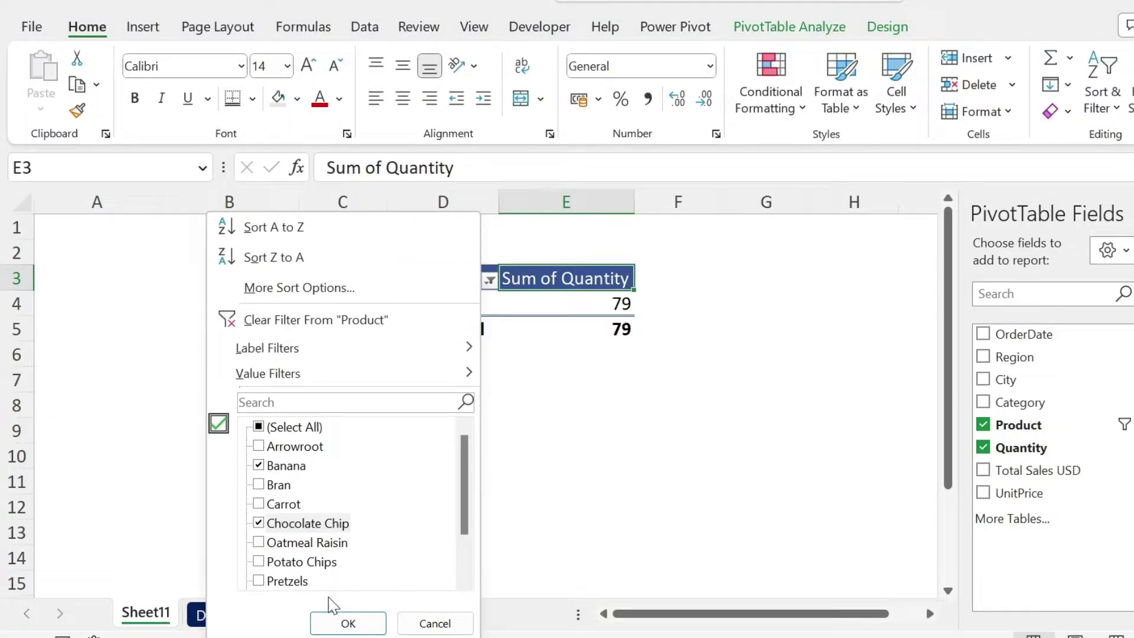
pyautogui.click(348, 623)
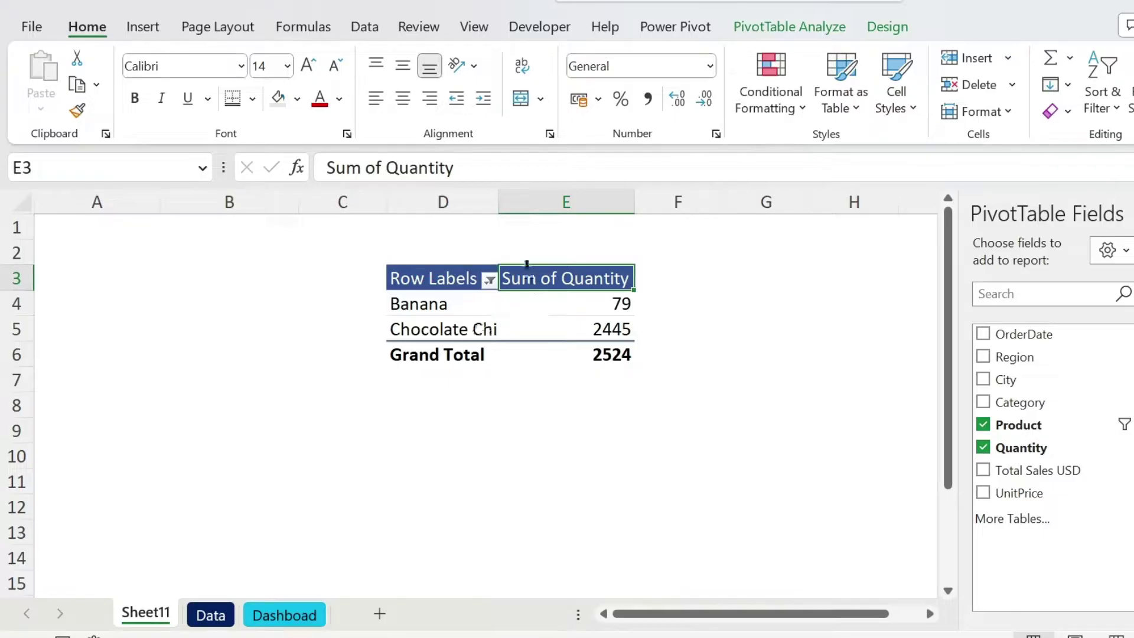
# - Widen column D to fit product names and show all products again, totalling 17368
pyautogui.doubleClick(498, 202)
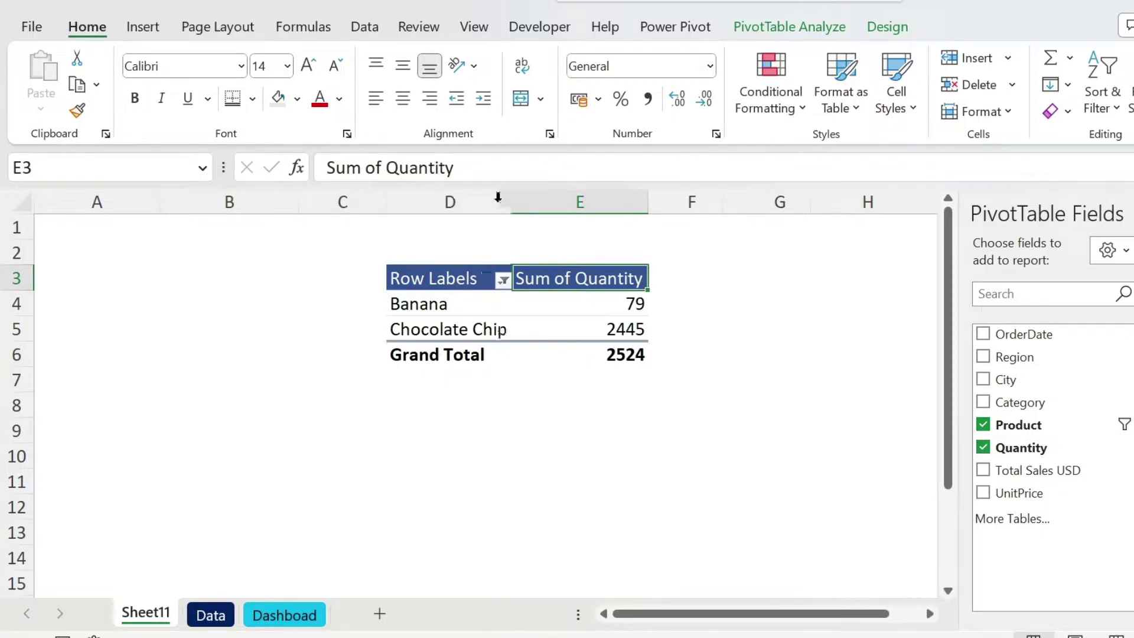
pyautogui.click(504, 280)
pyautogui.click(273, 426)
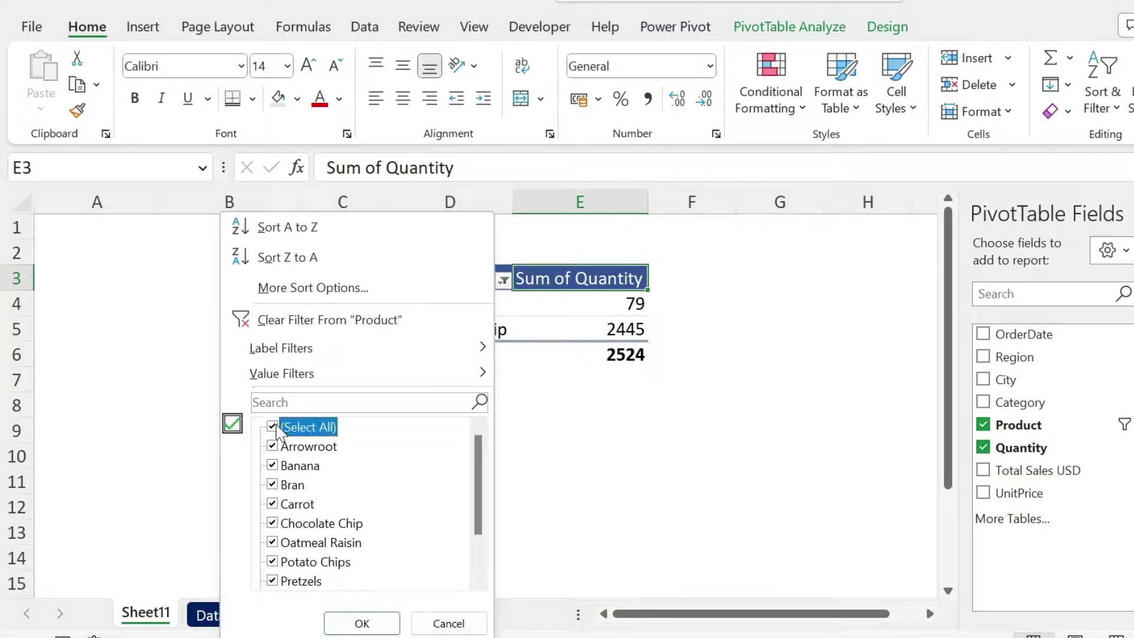
pyautogui.click(353, 623)
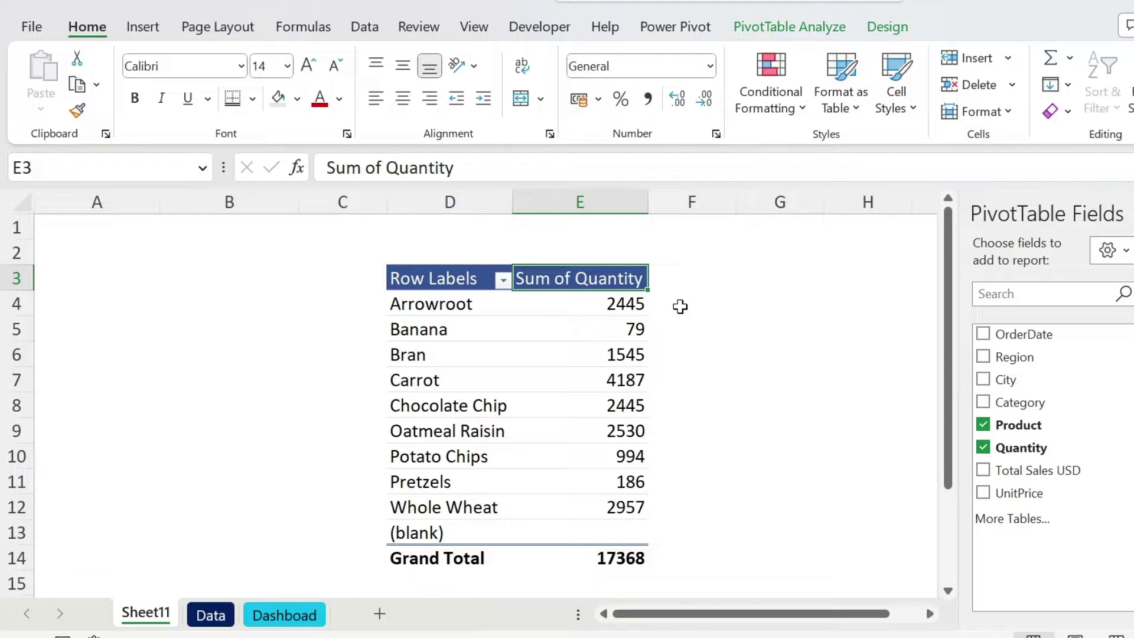
# - Change the E3 header to 'Quantity ' with a trailing space to avoid the duplicate-name error
pyautogui.click(211, 616)
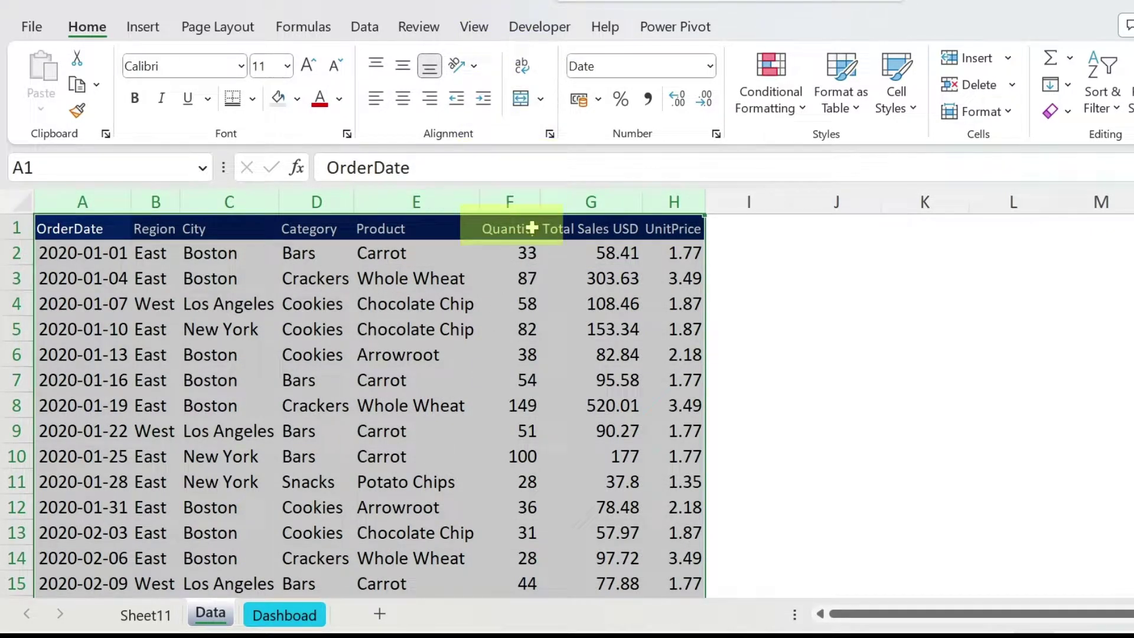
pyautogui.click(146, 614)
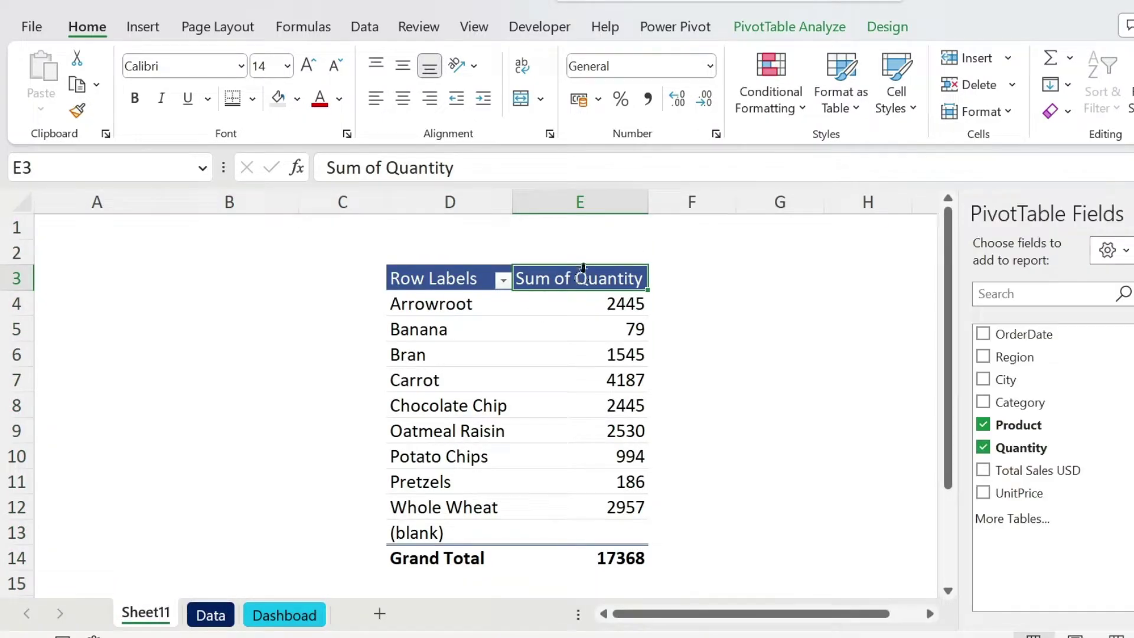
pyautogui.moveTo(384, 167); pyautogui.dragTo(239, 158)
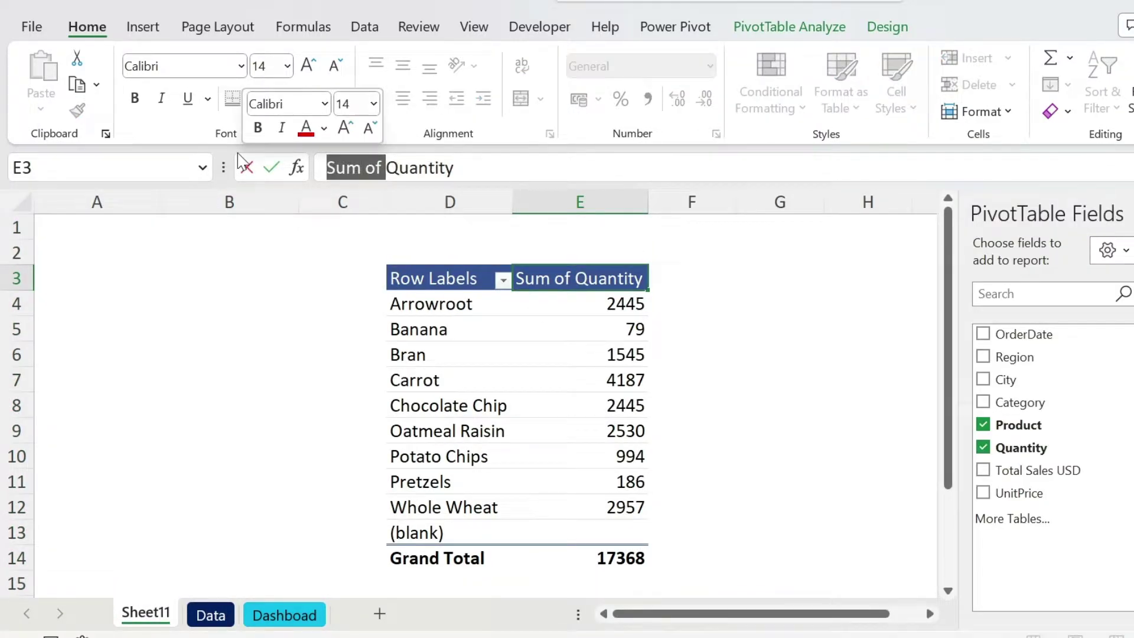
pyautogui.press('BackSpace')
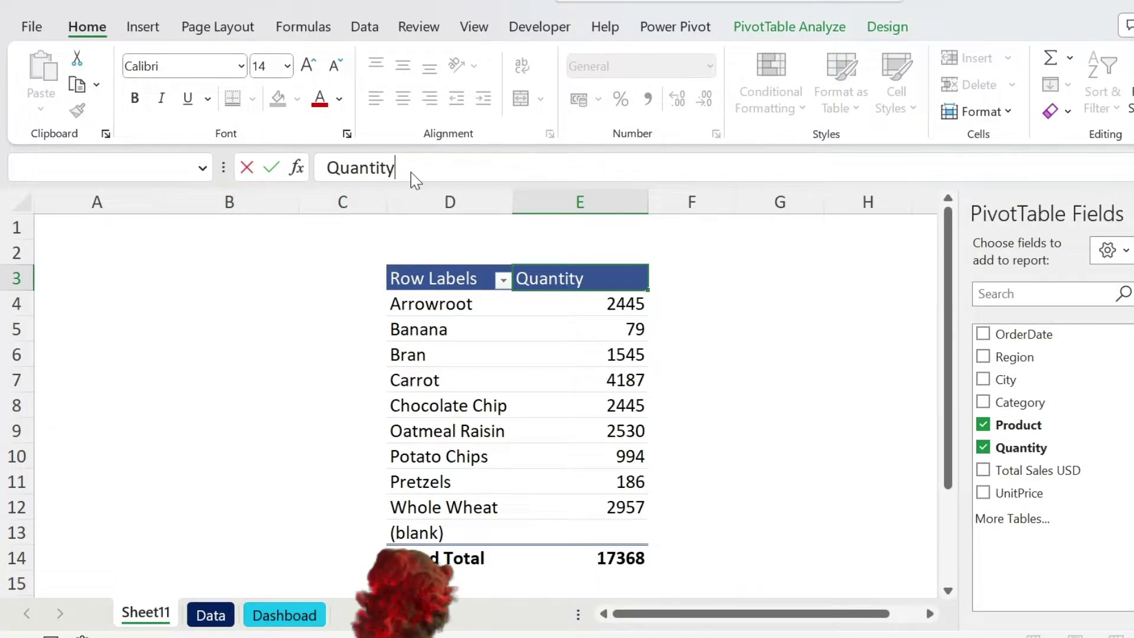
pyautogui.press('Return')
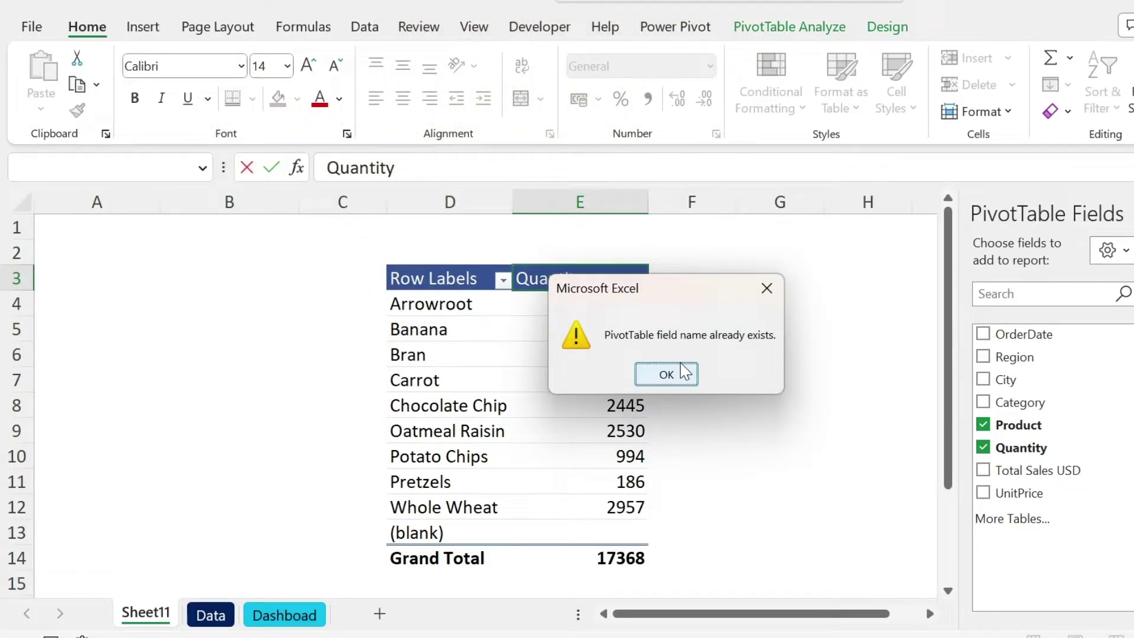
pyautogui.click(683, 372)
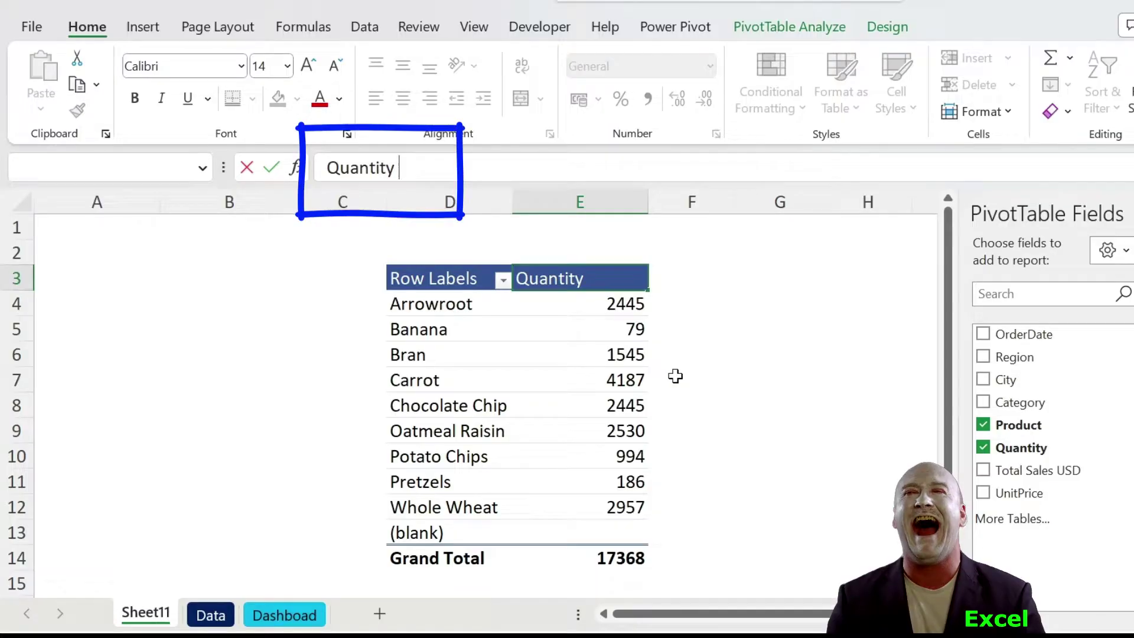
pyautogui.press('Return')
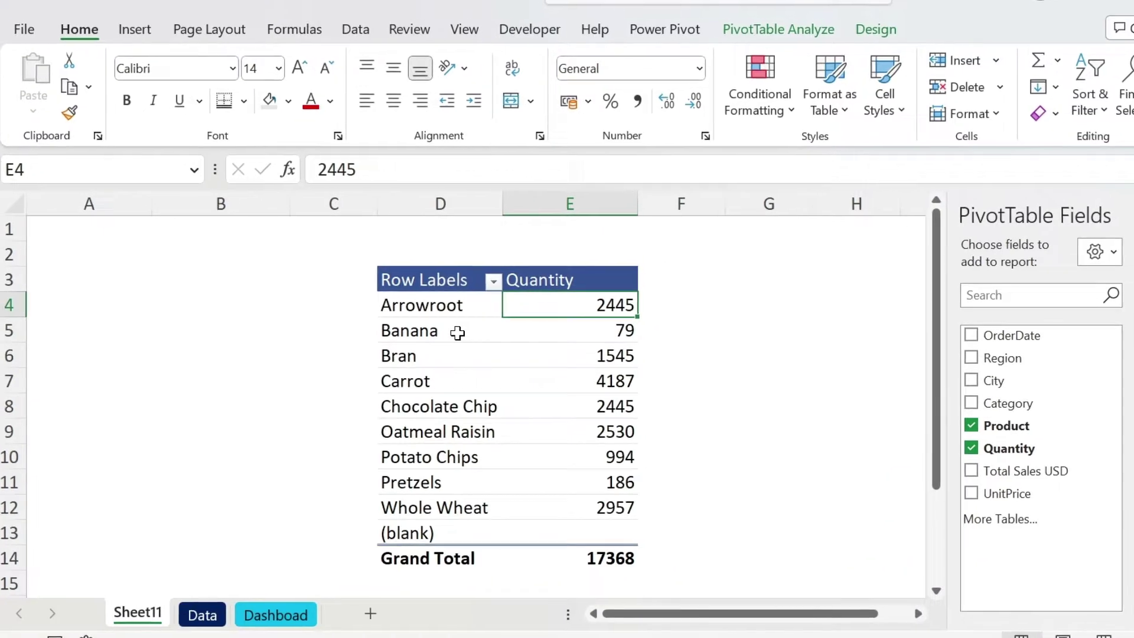
# - Copy the Quantity pivot table and paste a duplicate in an empty area below it
pyautogui.moveTo(434, 278); pyautogui.dragTo(600, 566)
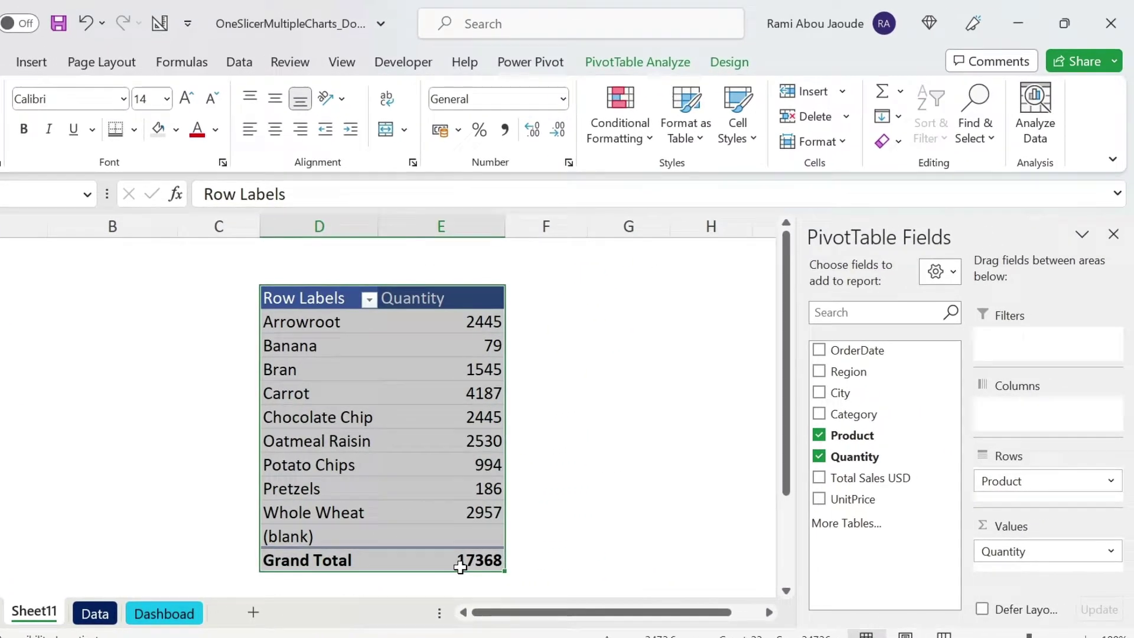
pyautogui.hotkey('ctrl', 'c')
pyautogui.scroll(-3, 317, 413)
pyautogui.click(278, 397)
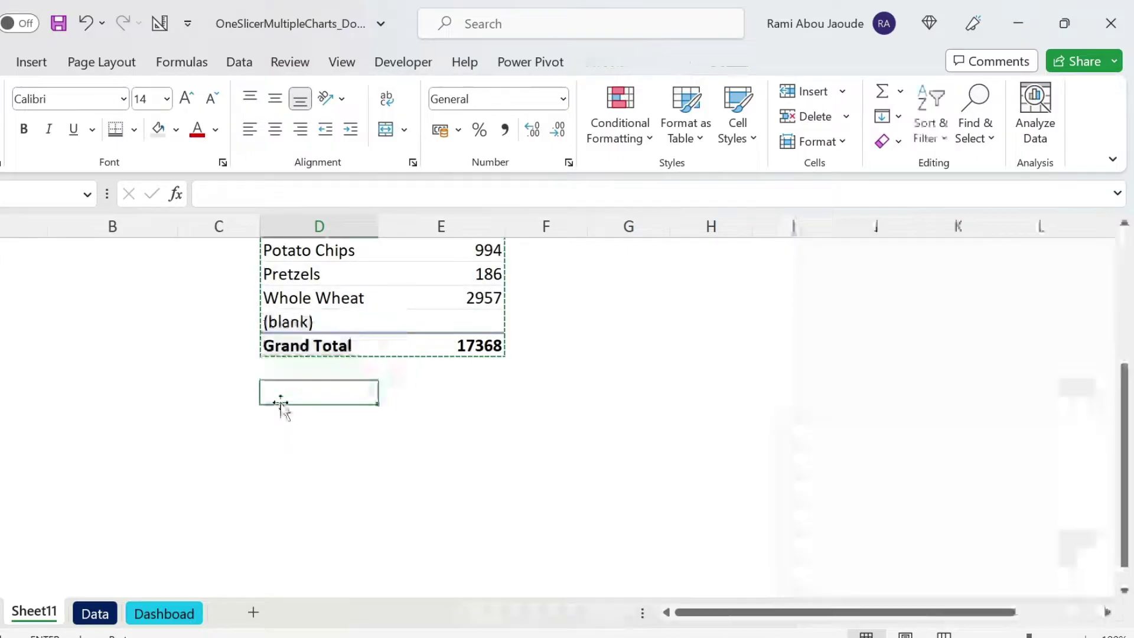
pyautogui.hotkey('ctrl', 'v')
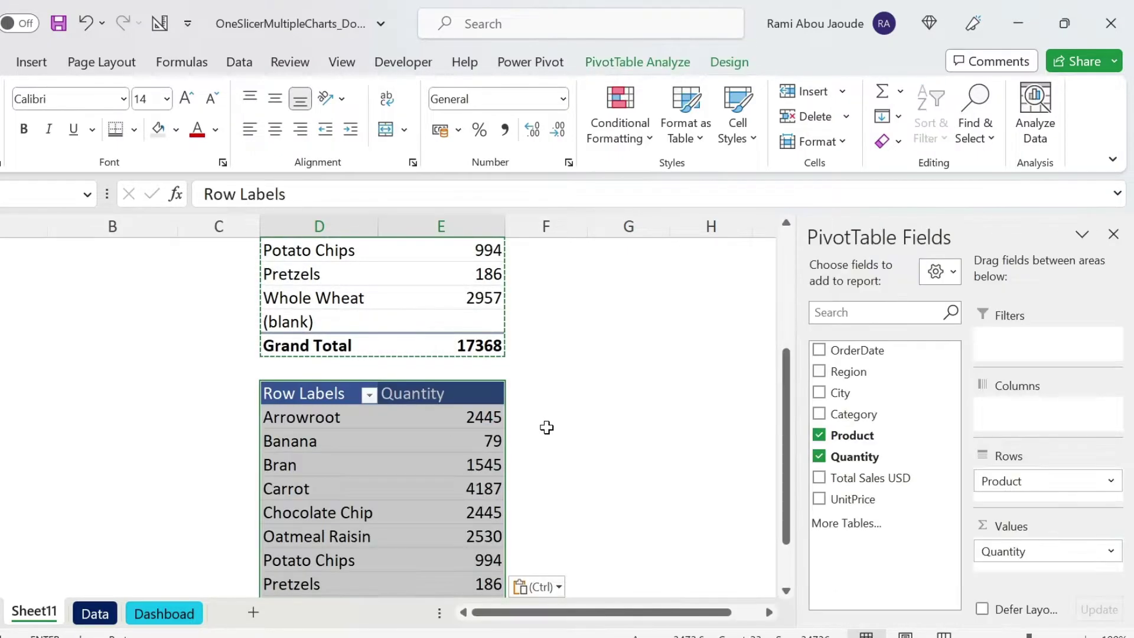
# - Change the copy to sum Total Sales USD by Category, totalling 43144.52
pyautogui.click(819, 433)
pyautogui.click(819, 456)
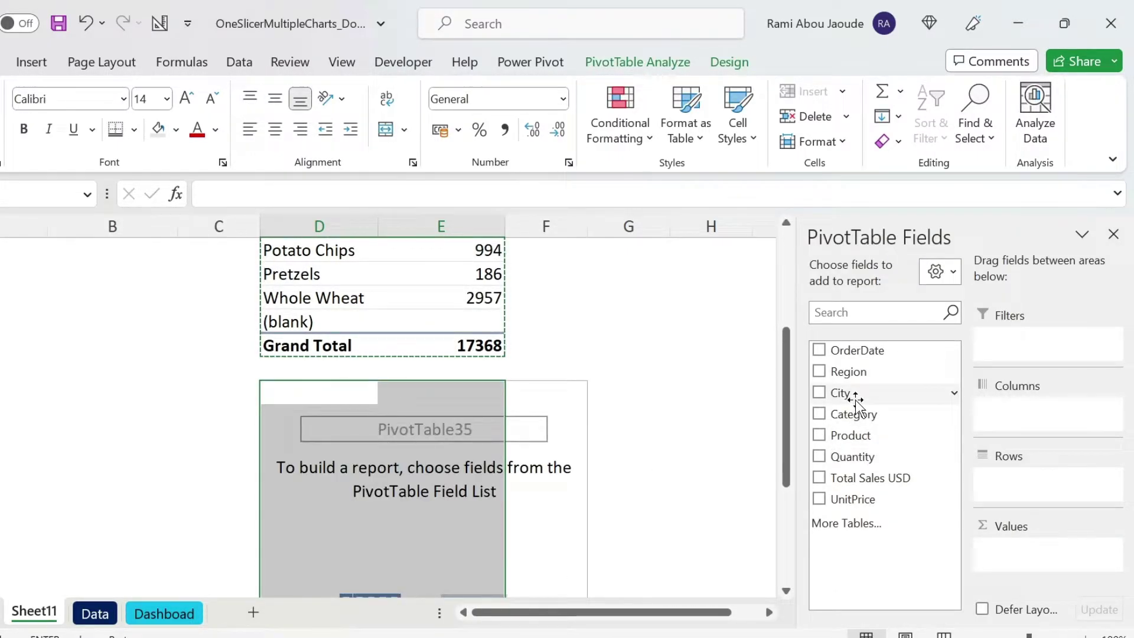
pyautogui.moveTo(857, 414); pyautogui.dragTo(998, 481)
pyautogui.moveTo(878, 482); pyautogui.dragTo(1034, 560)
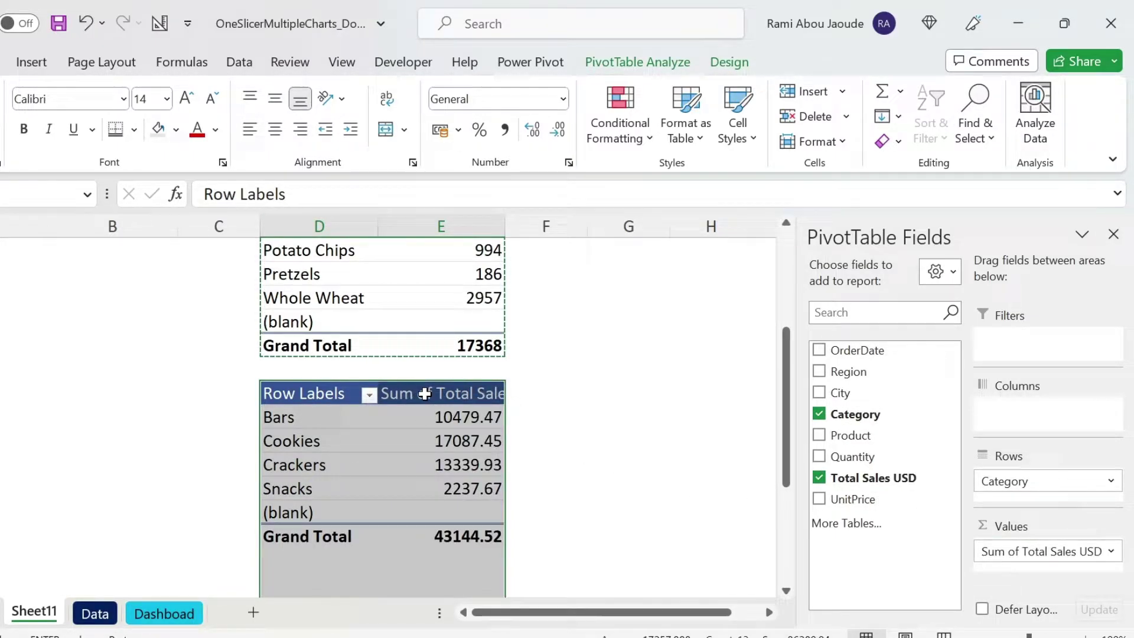
pyautogui.scroll(2, 425, 394)
pyautogui.scroll(1, 510, 366)
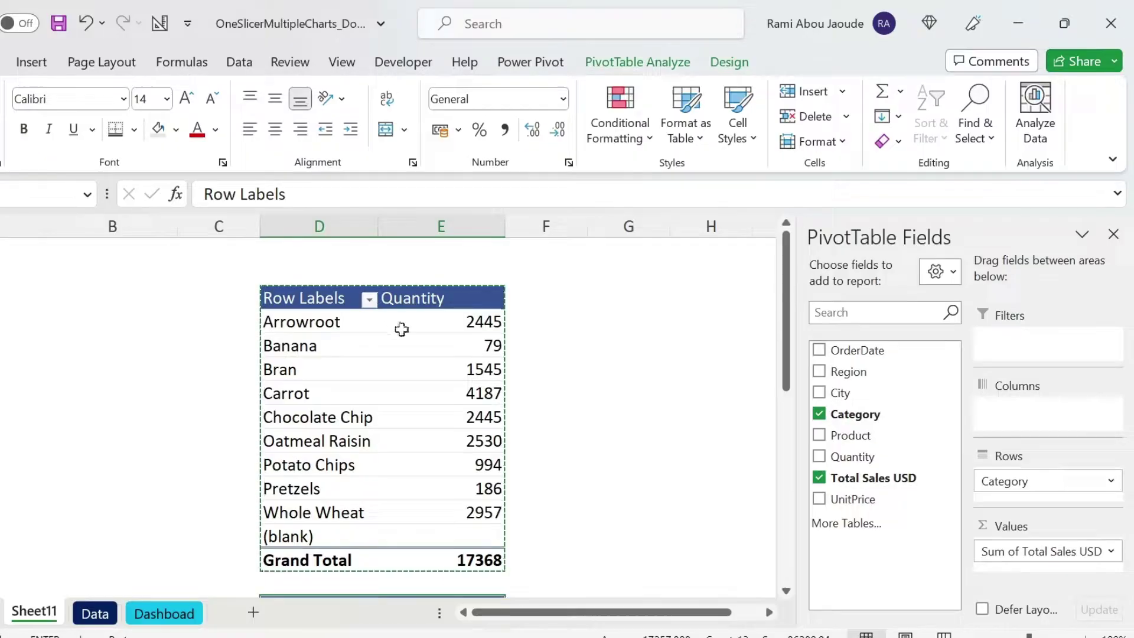
pyautogui.moveTo(430, 353)
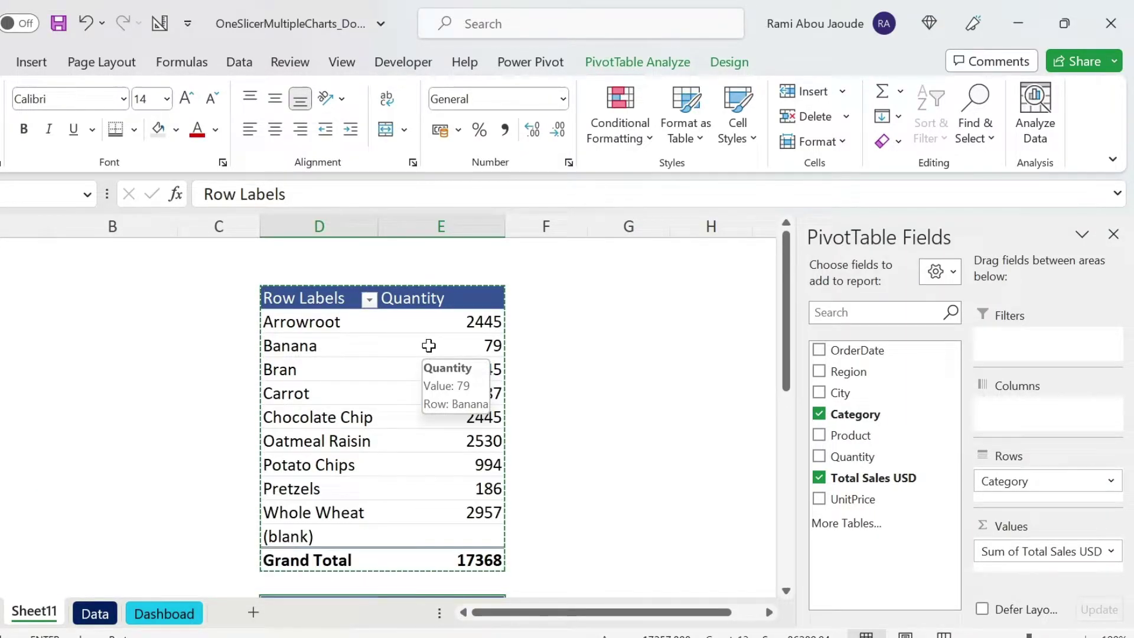
pyautogui.click(429, 345)
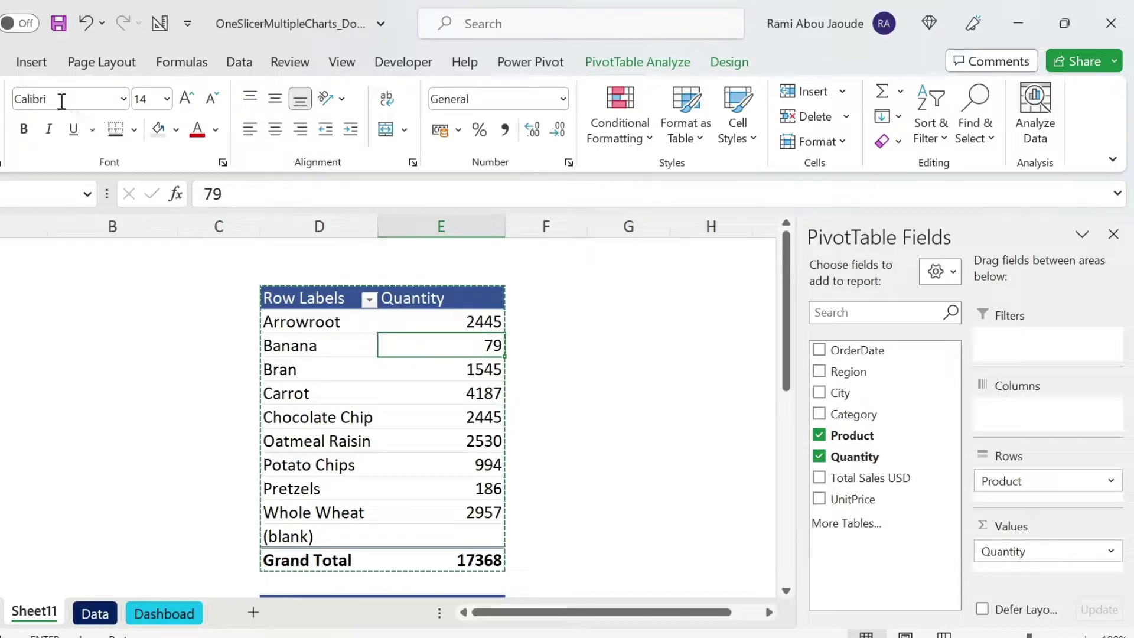
# - Insert a clustered bar pivot chart of Quantity by Product, placed right of the first pivot table
pyautogui.click(32, 63)
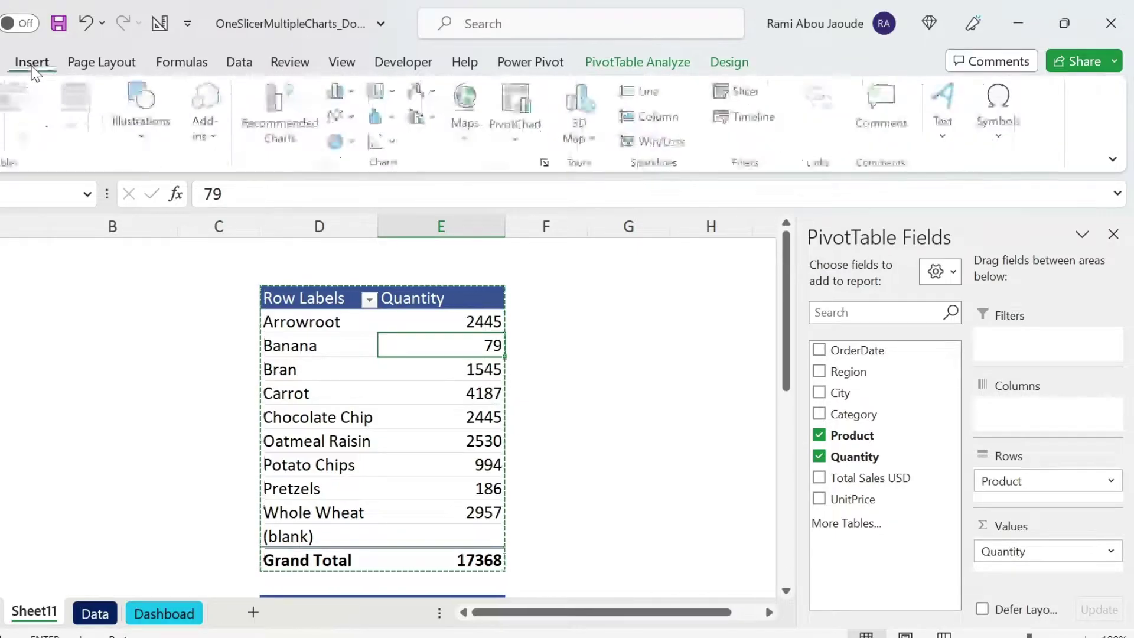
pyautogui.click(349, 99)
pyautogui.click(351, 342)
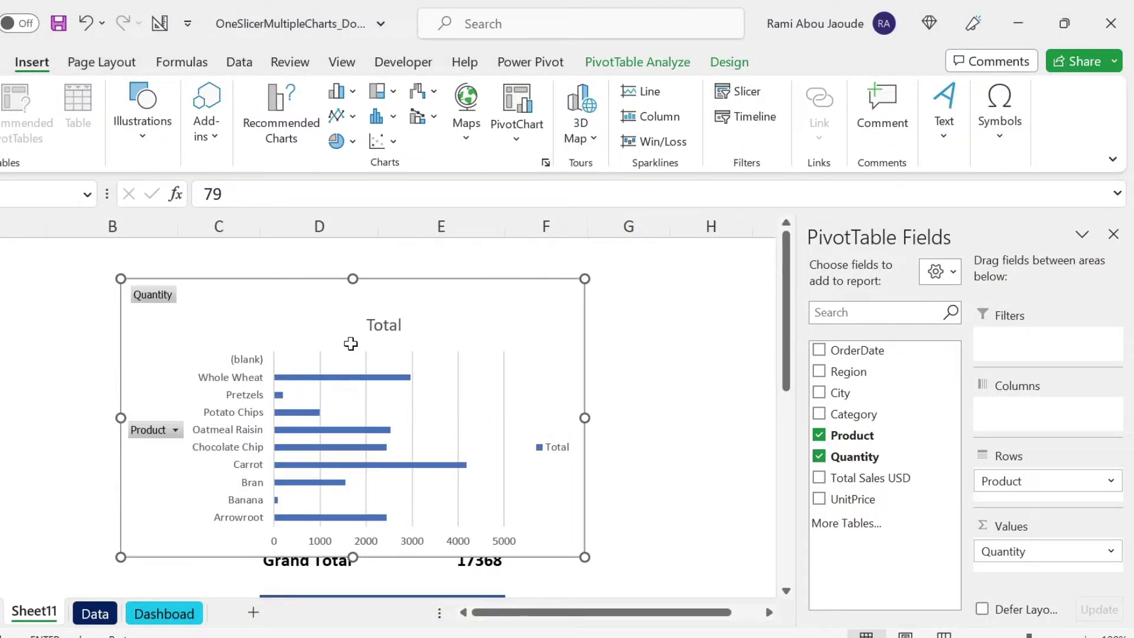
pyautogui.moveTo(203, 322); pyautogui.dragTo(595, 334)
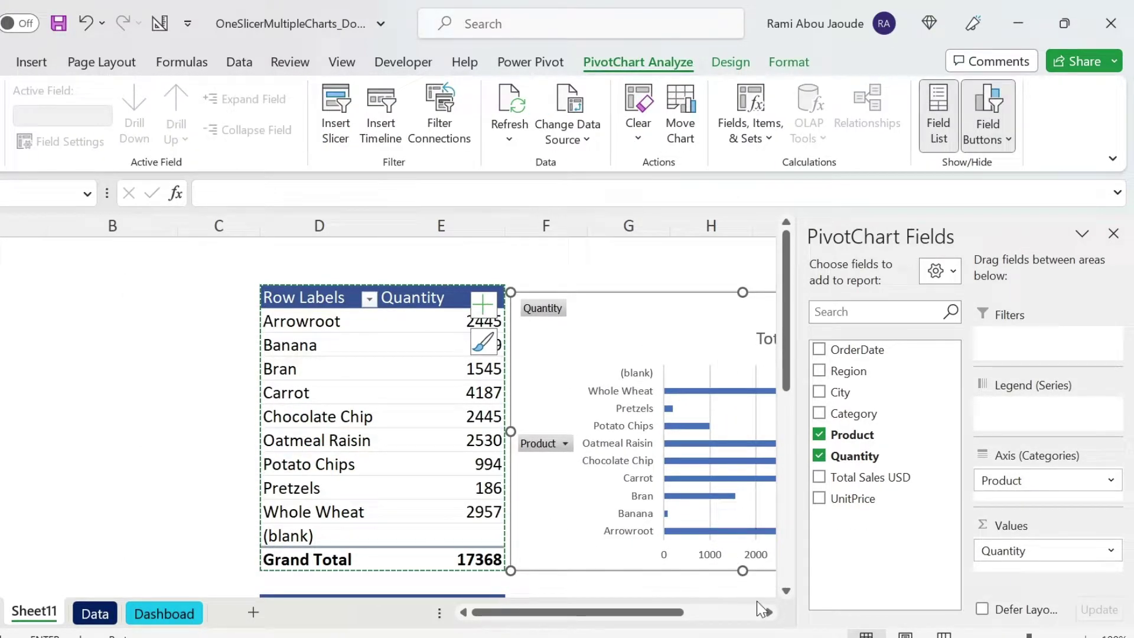
pyautogui.click(768, 612)
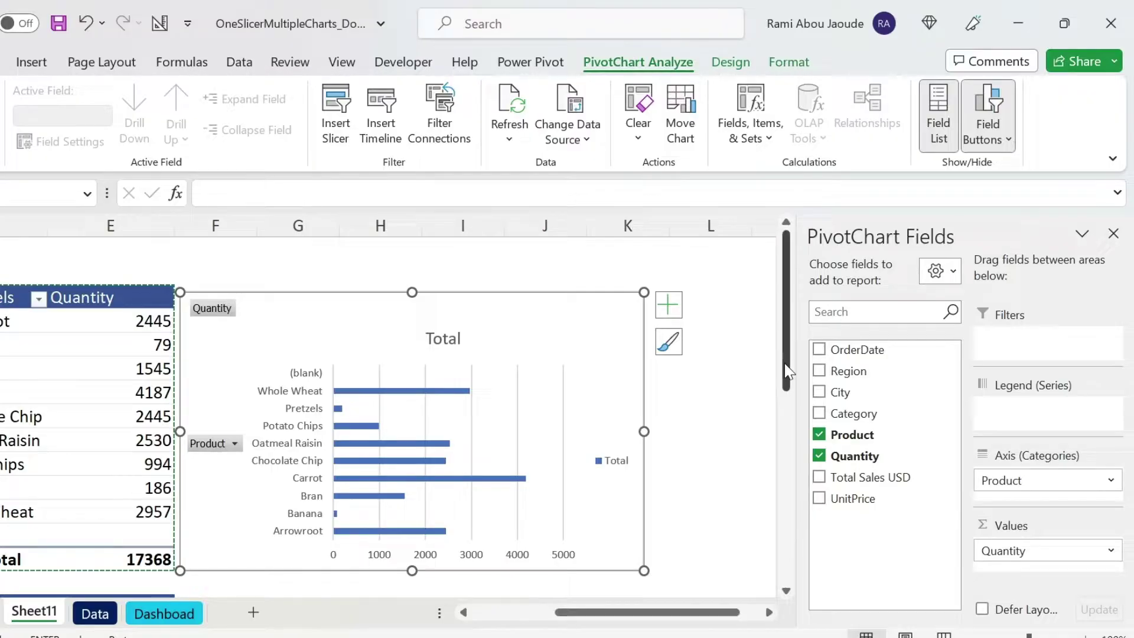
pyautogui.moveTo(786, 371); pyautogui.dragTo(787, 462)
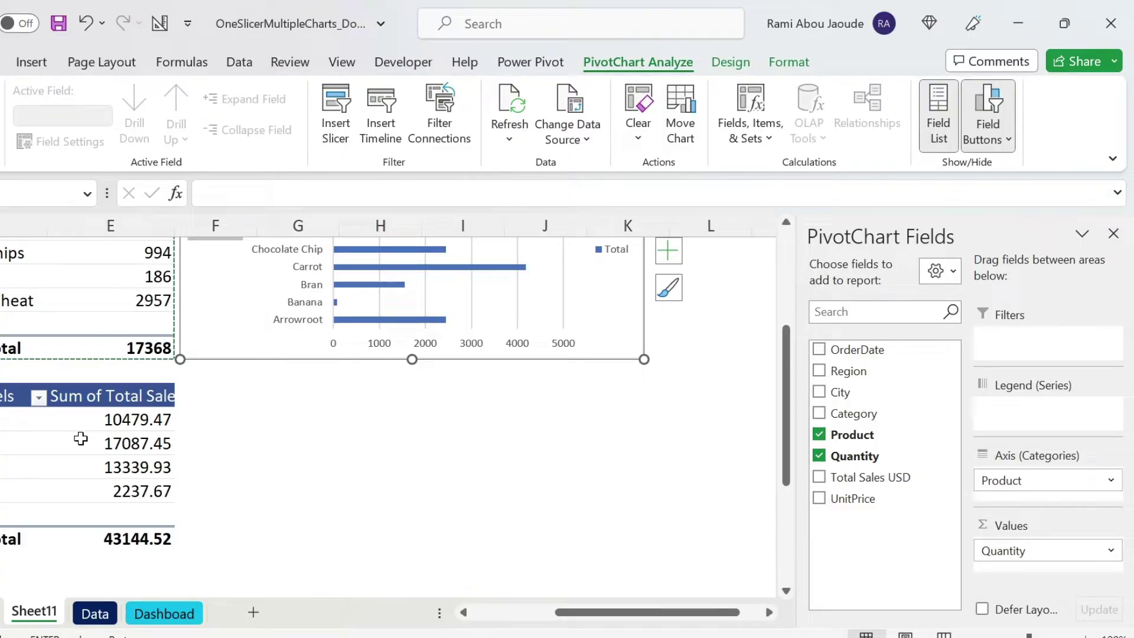
# - Insert a clustered column chart of Sum of Total Sales USD by Category, resized beside the sales pivot
pyautogui.click(81, 438)
pyautogui.click(31, 62)
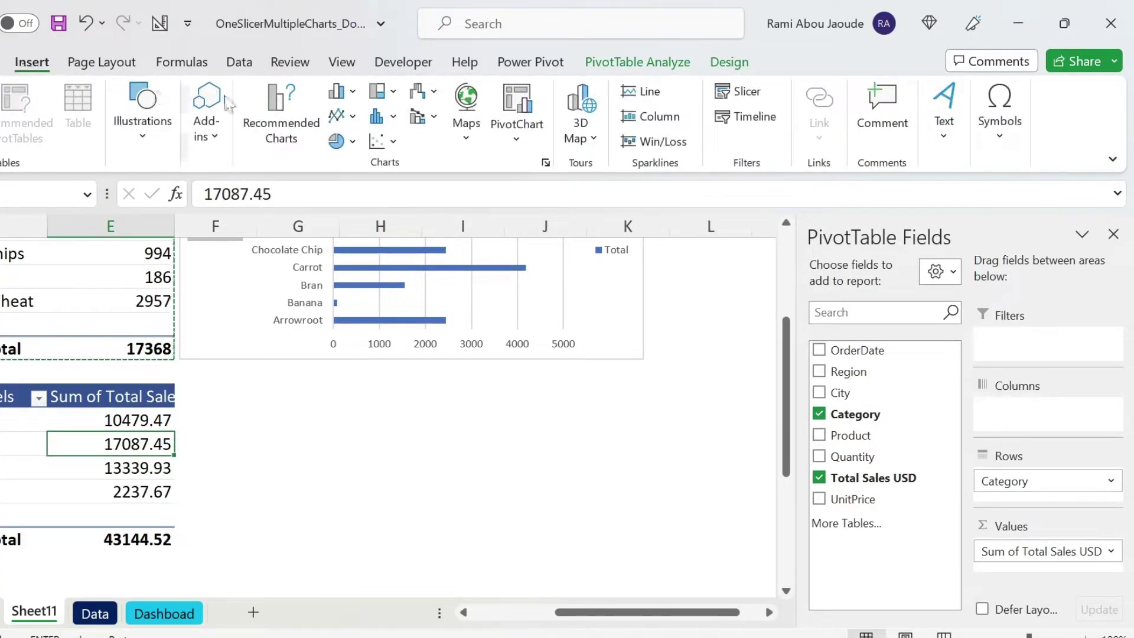
pyautogui.click(337, 91)
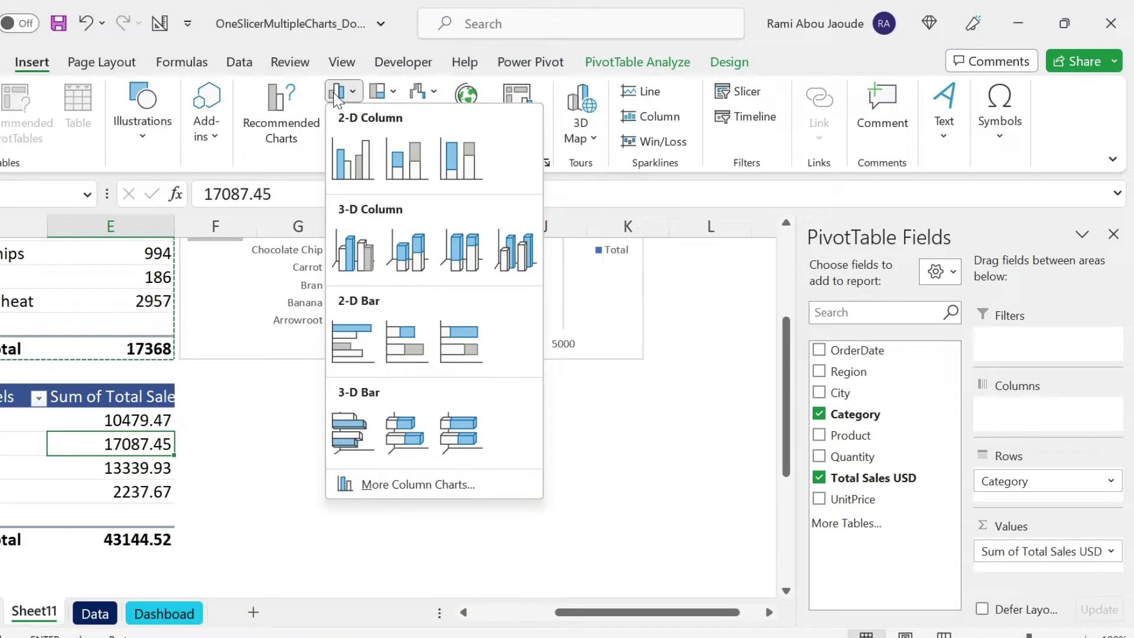
pyautogui.click(354, 157)
pyautogui.moveTo(301, 324); pyautogui.dragTo(339, 410)
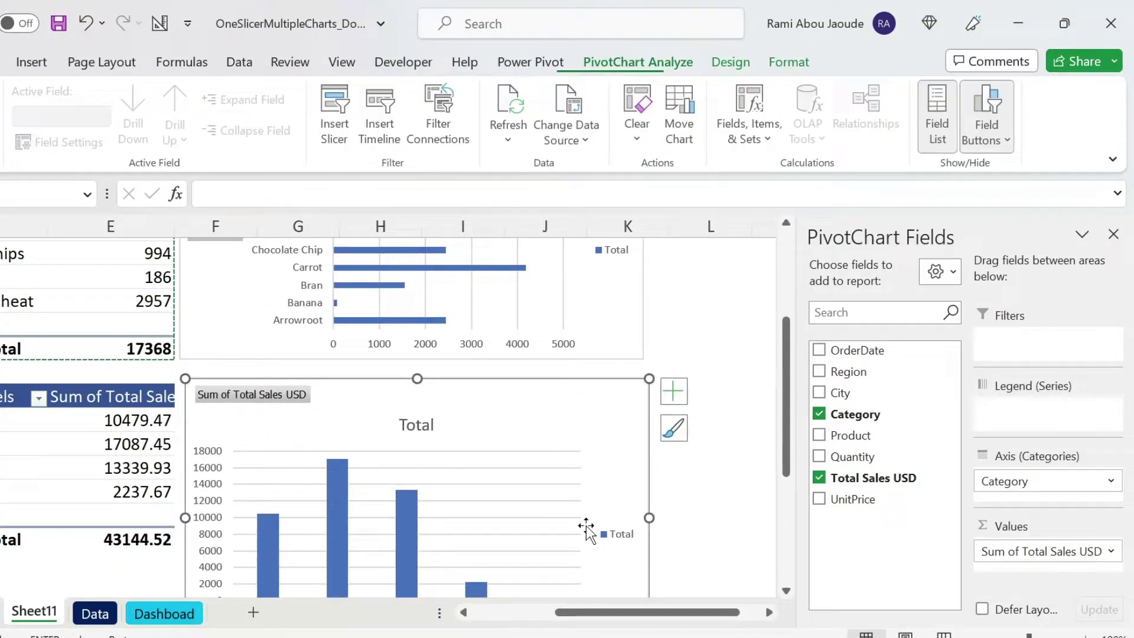
pyautogui.moveTo(651, 377); pyautogui.dragTo(552, 456)
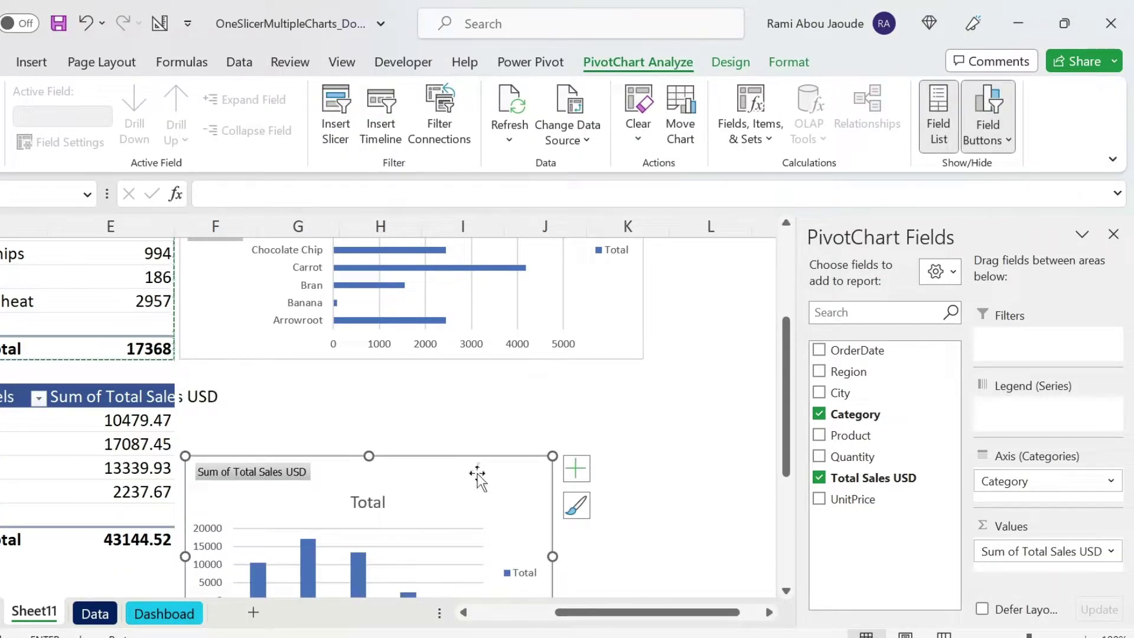
pyautogui.moveTo(477, 479); pyautogui.dragTo(507, 392)
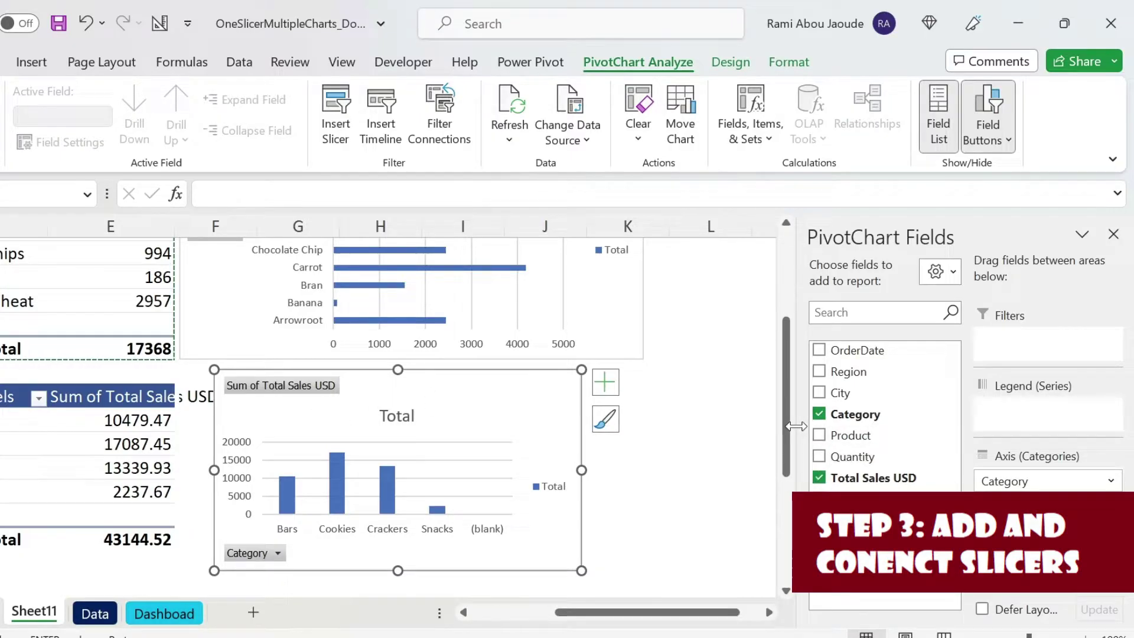
pyautogui.moveTo(789, 426); pyautogui.dragTo(789, 331)
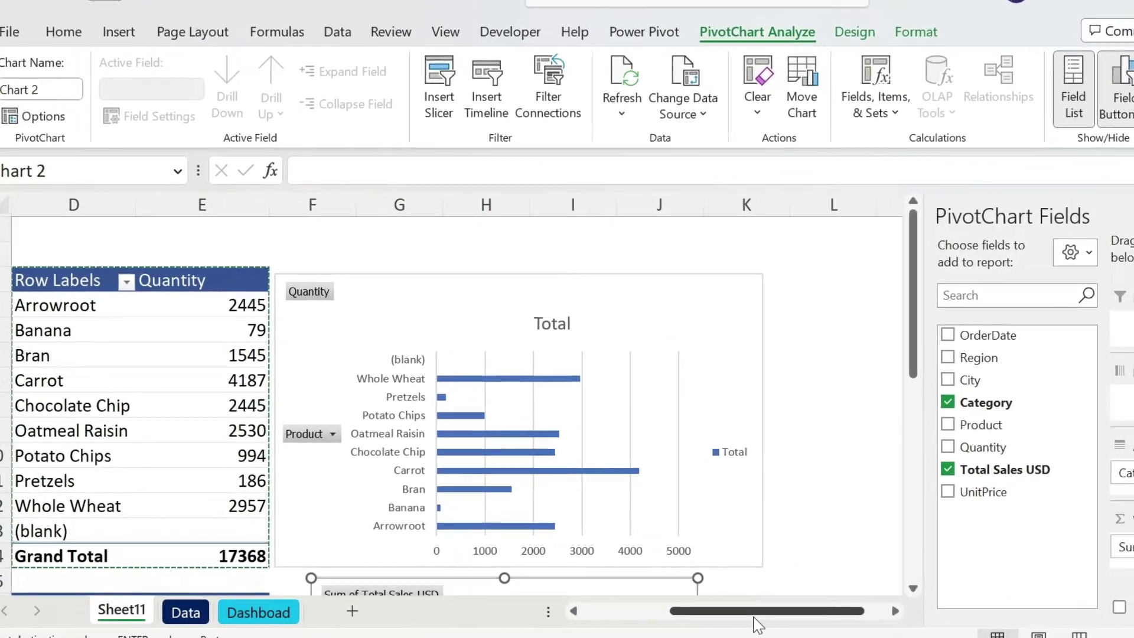
# - Add a Region slicer from the Quantity pivot table's Region field and place it in columns A–B
pyautogui.moveTo(755, 614); pyautogui.dragTo(573, 617)
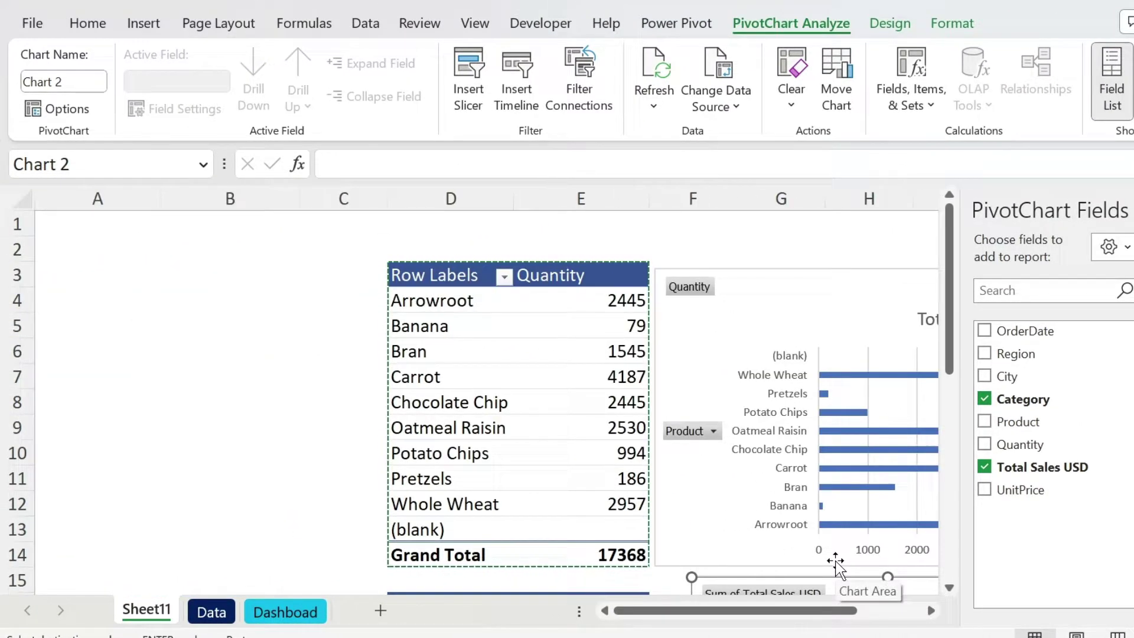
pyautogui.click(443, 326)
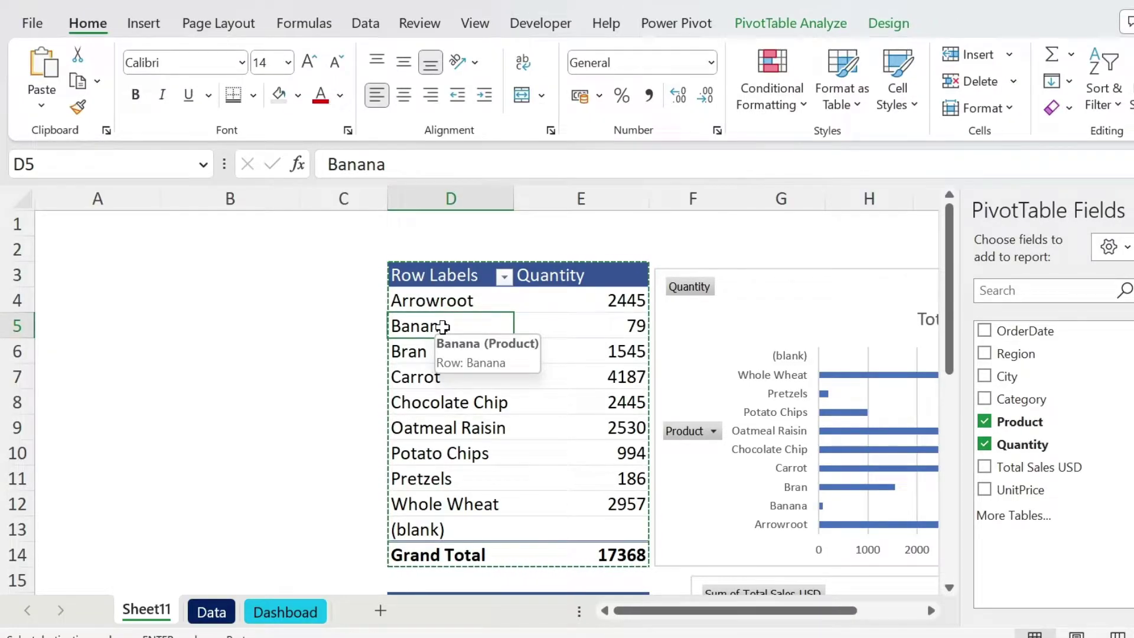
pyautogui.rightClick(1020, 356)
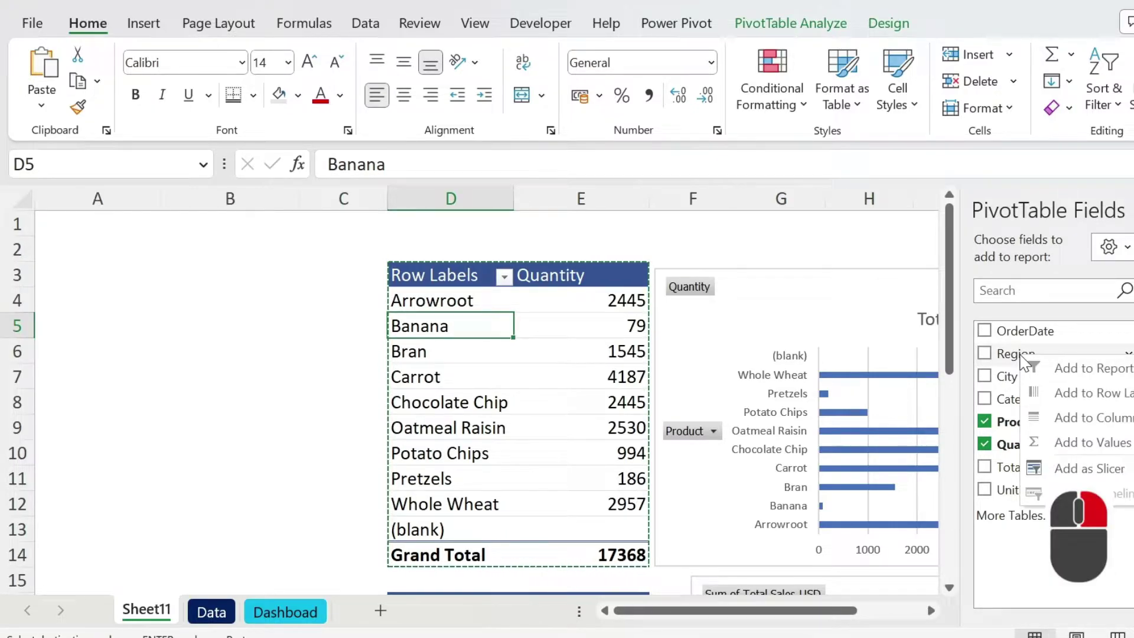
pyautogui.click(1084, 470)
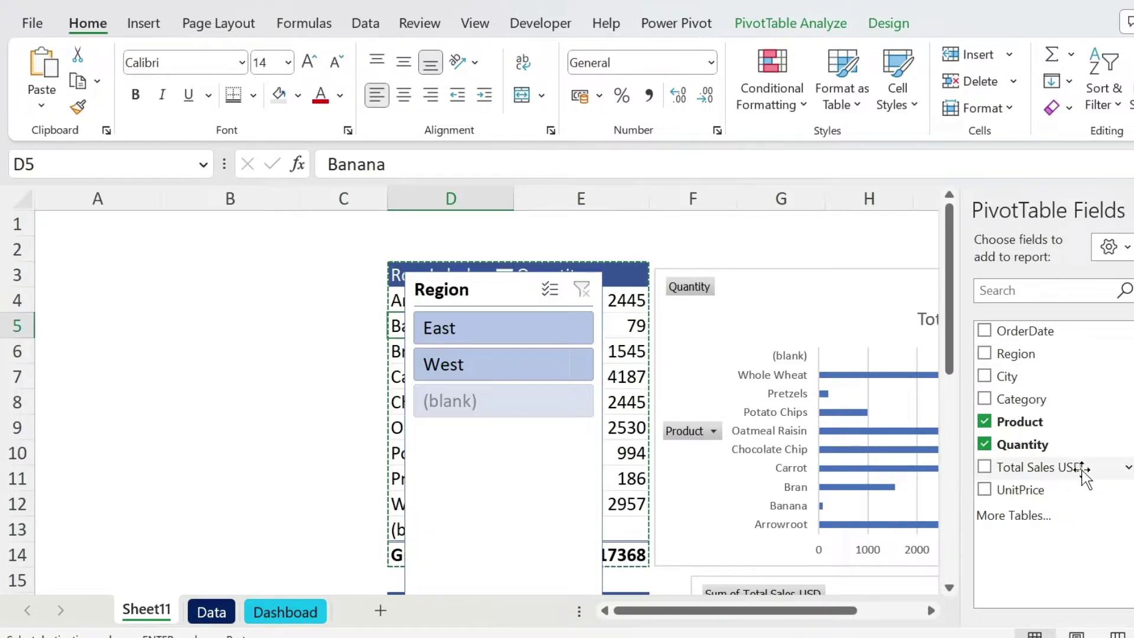
pyautogui.moveTo(501, 294); pyautogui.dragTo(177, 272)
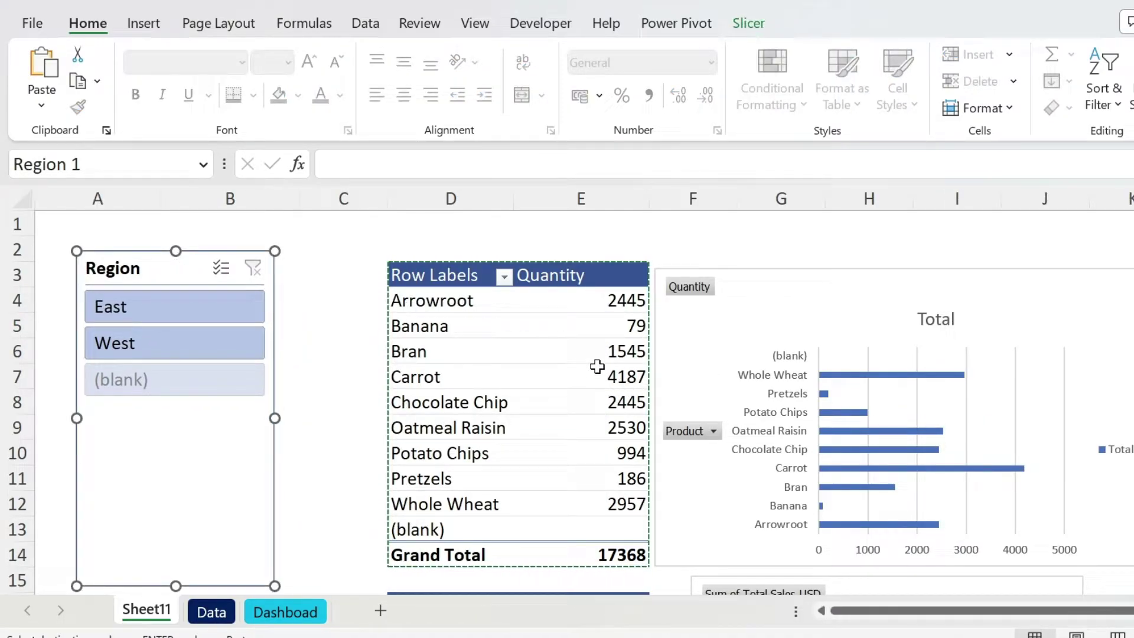
# - Insert a City slicer for the product quantity chart and position it beneath the Region slicer
pyautogui.click(767, 292)
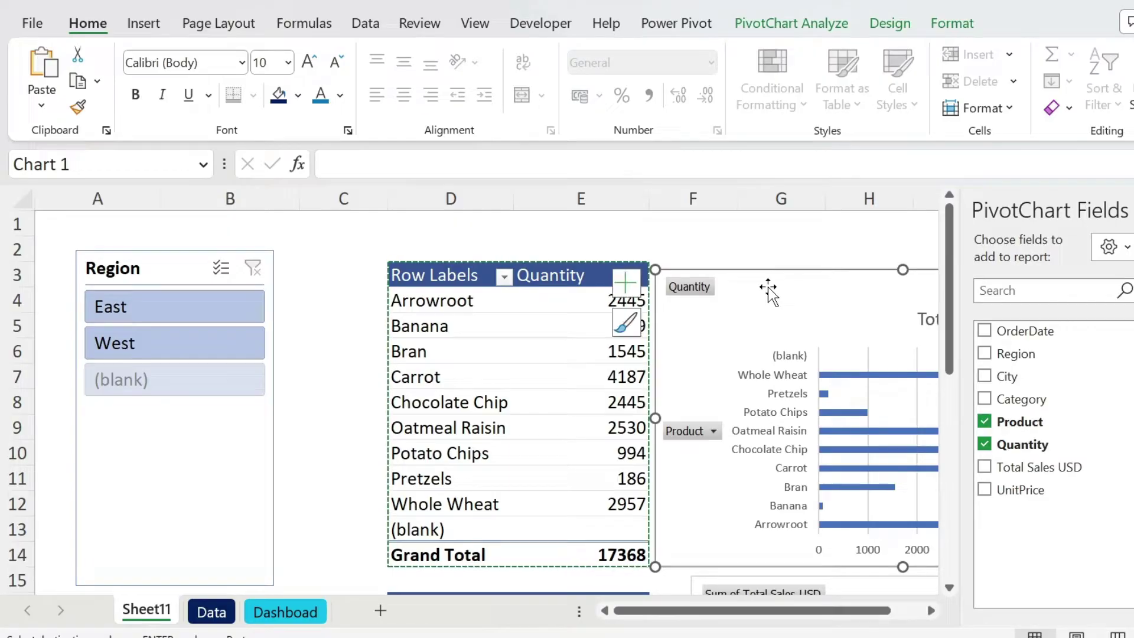
pyautogui.click(779, 29)
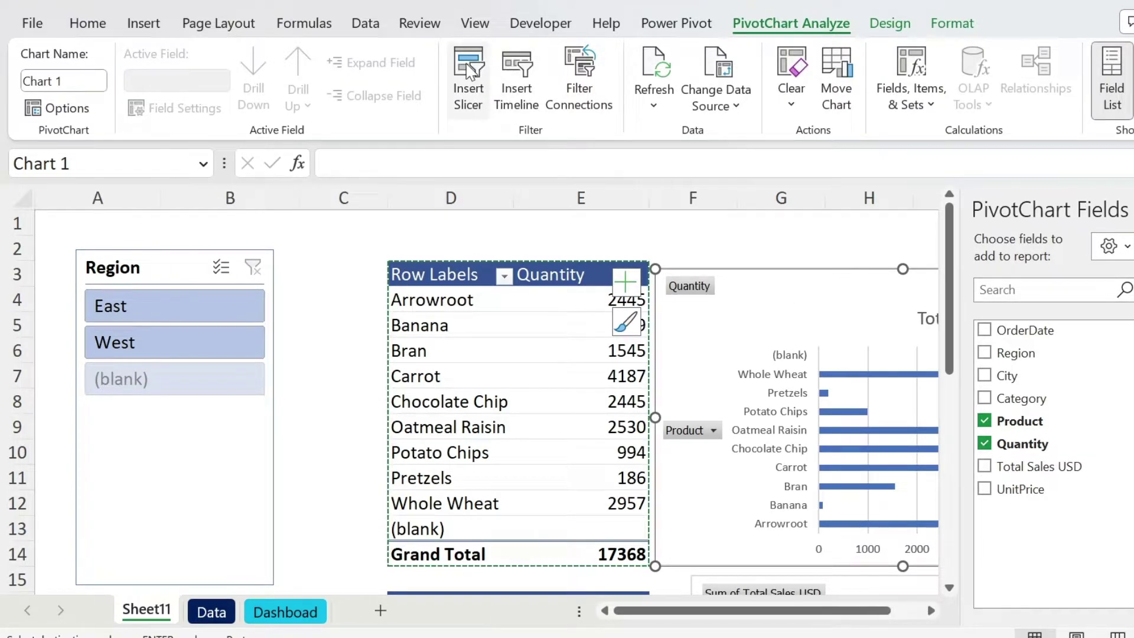
pyautogui.click(466, 69)
pyautogui.click(609, 286)
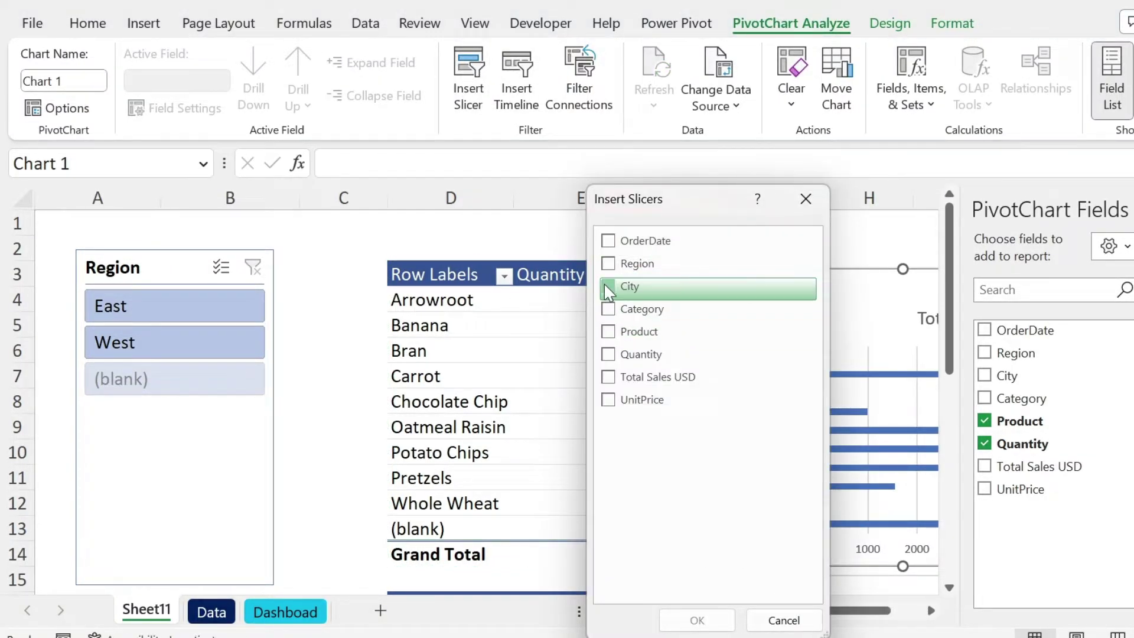
pyautogui.click(688, 618)
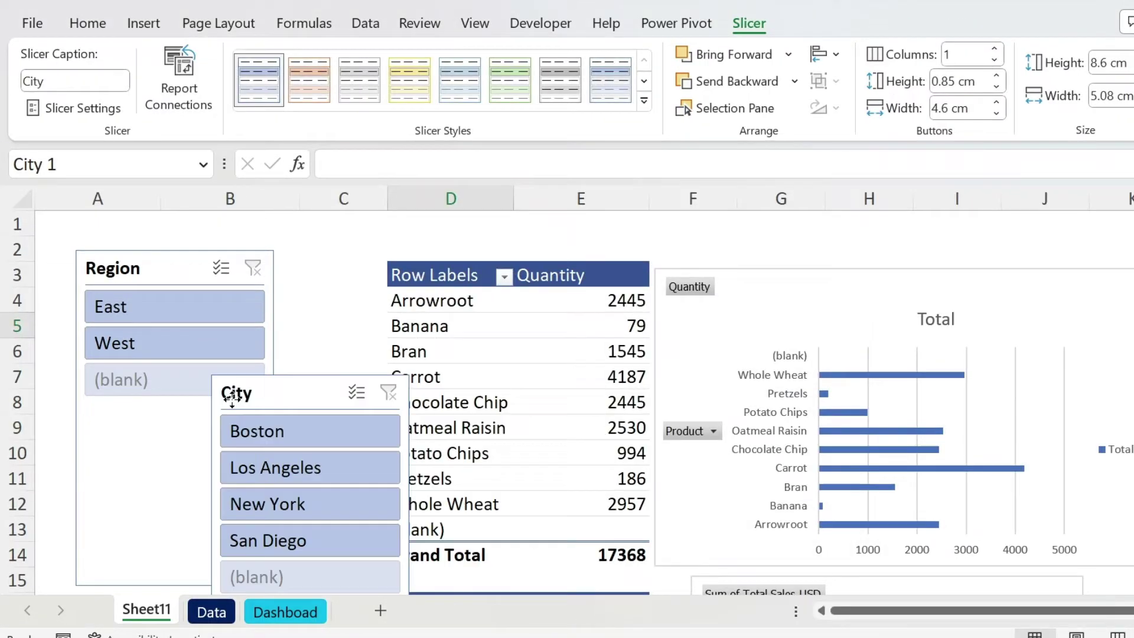
pyautogui.moveTo(283, 383); pyautogui.dragTo(146, 450)
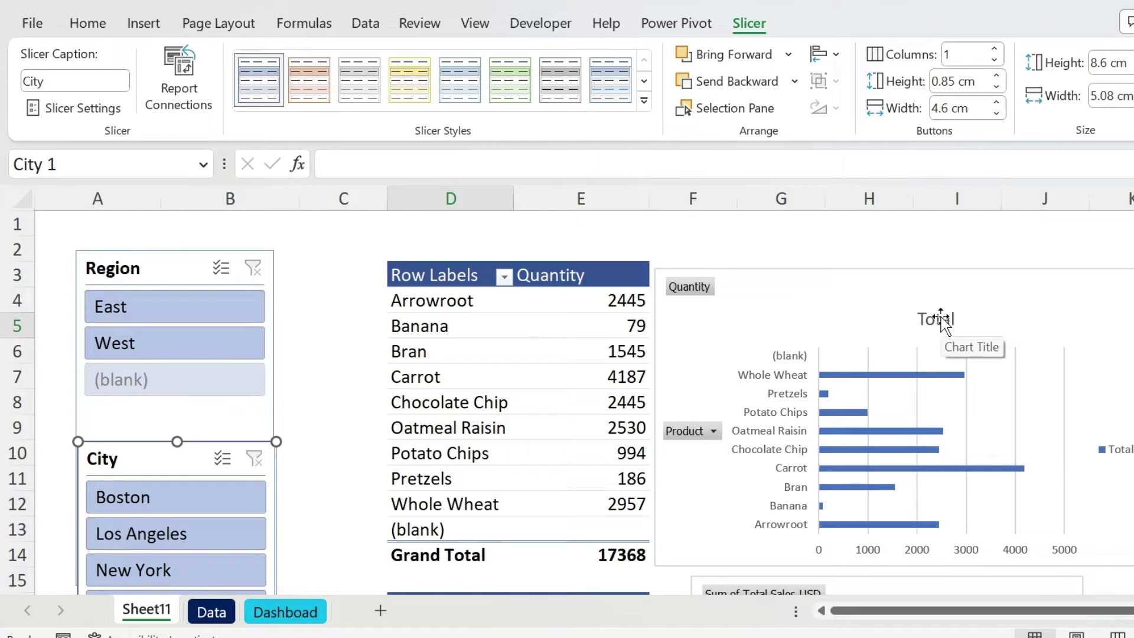
# - Uncheck (blank) in the Row Labels filter, leaving nine products totalling 17368
pyautogui.click(504, 276)
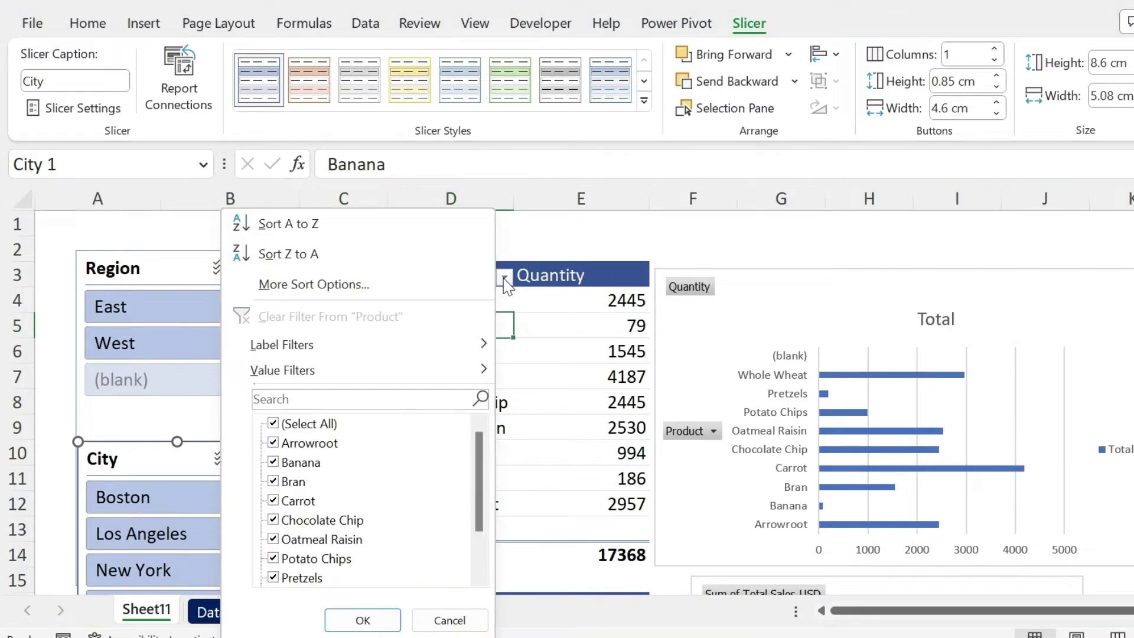
pyautogui.moveTo(483, 471); pyautogui.dragTo(483, 552)
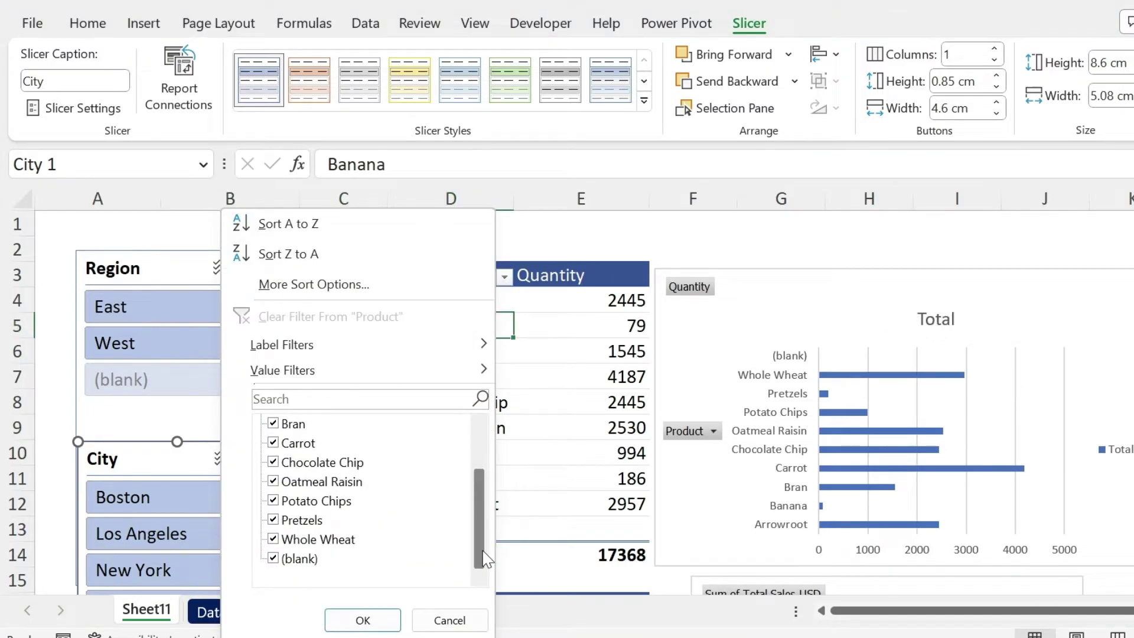
pyautogui.click(274, 559)
pyautogui.click(363, 620)
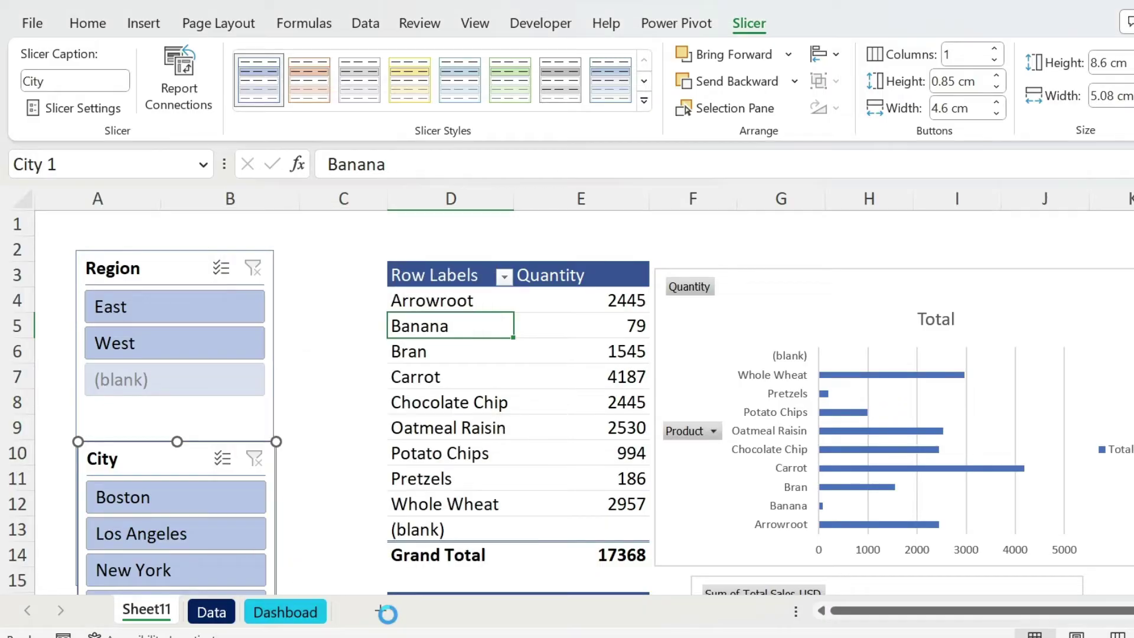
pyautogui.click(831, 255)
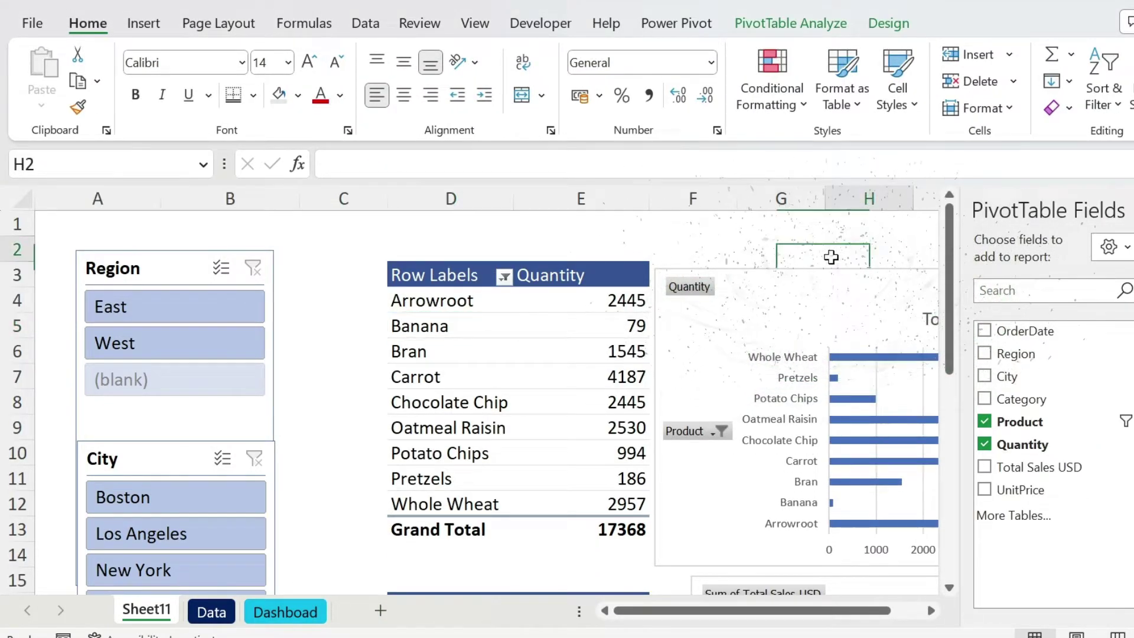
pyautogui.scroll(-2, 835, 307)
pyautogui.scroll(-1, 760, 514)
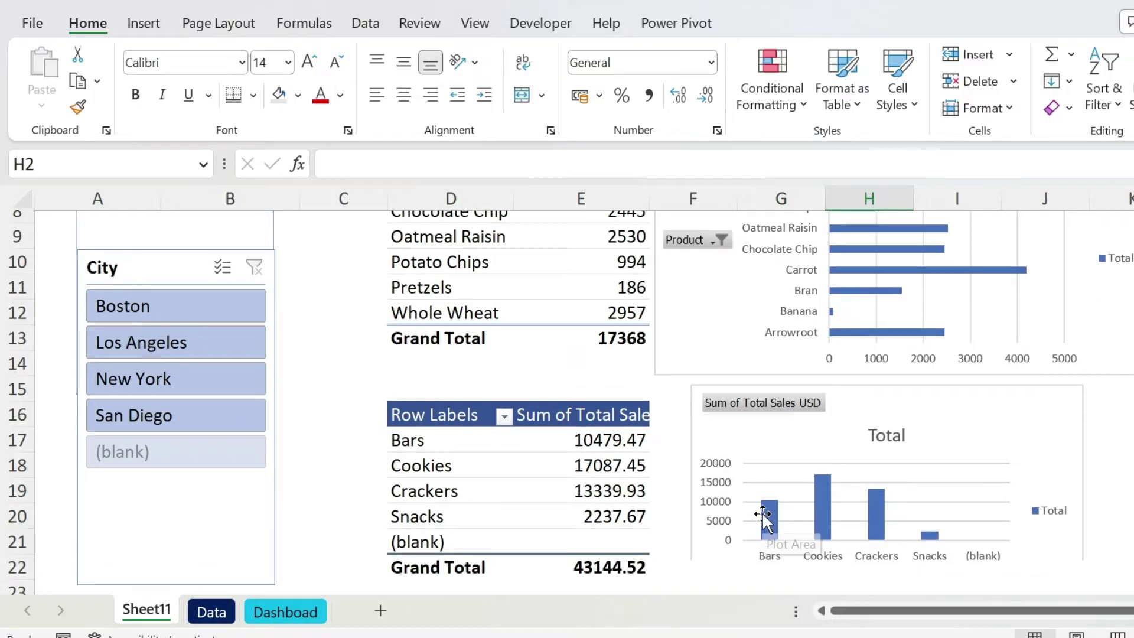
pyautogui.scroll(3, 184, 390)
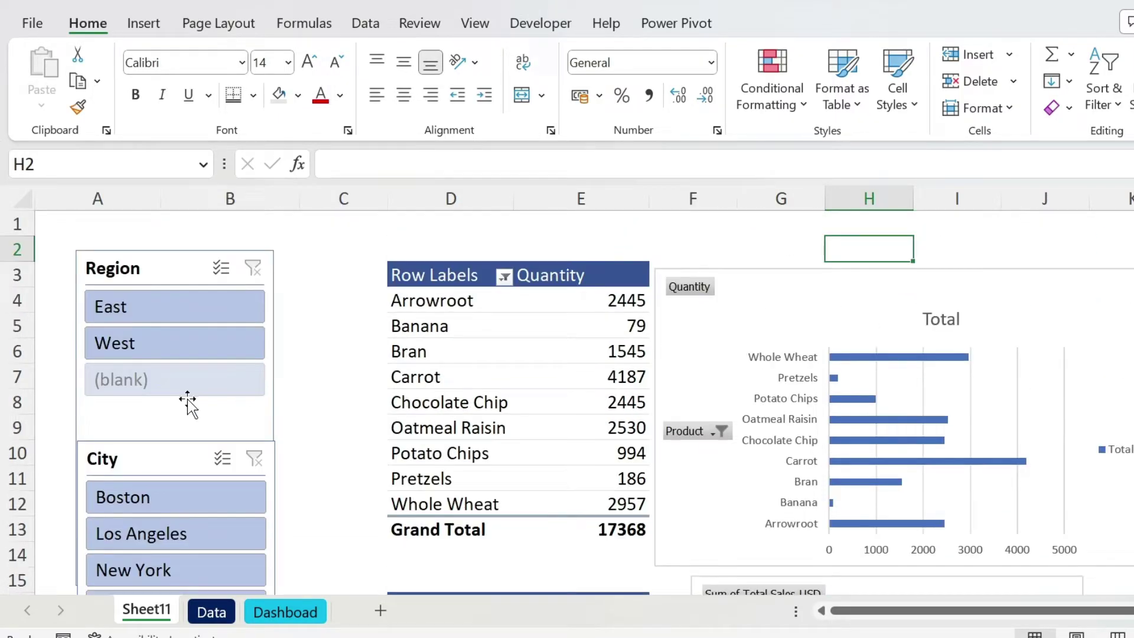
# - Set the Region slicer to hide items with no data, removing its (blank) entry
pyautogui.rightClick(125, 268)
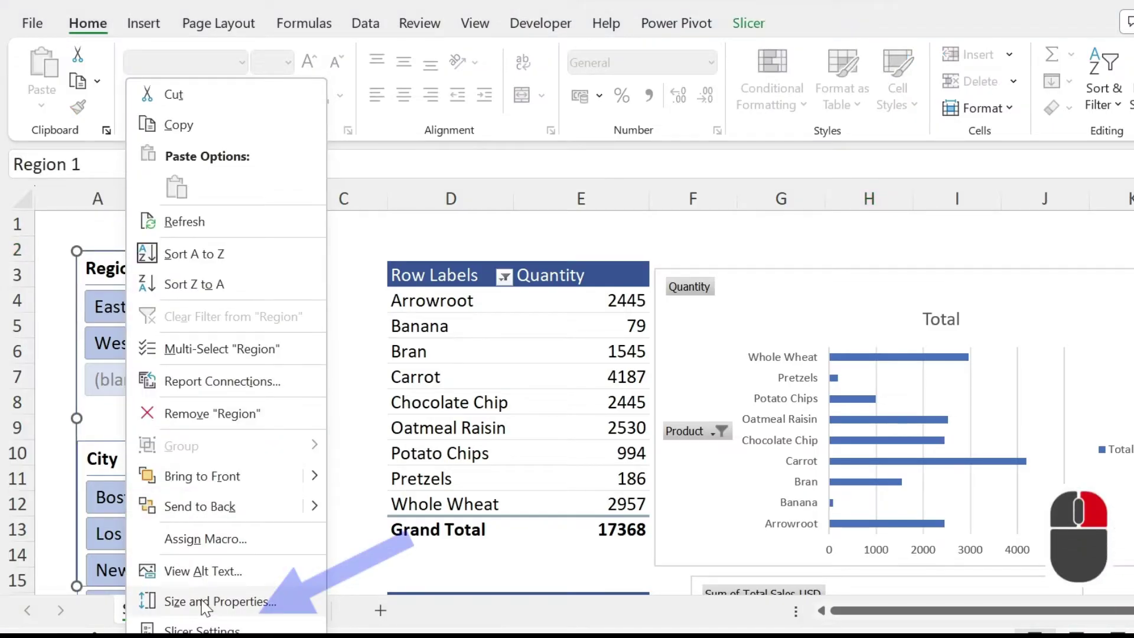
pyautogui.click(198, 630)
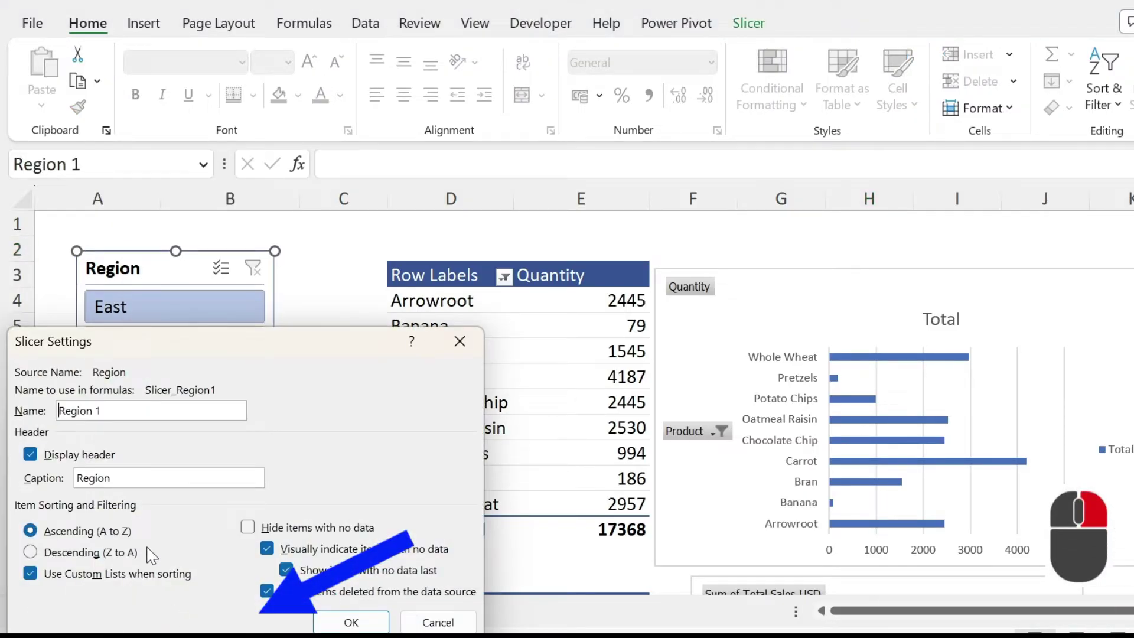
pyautogui.click(248, 527)
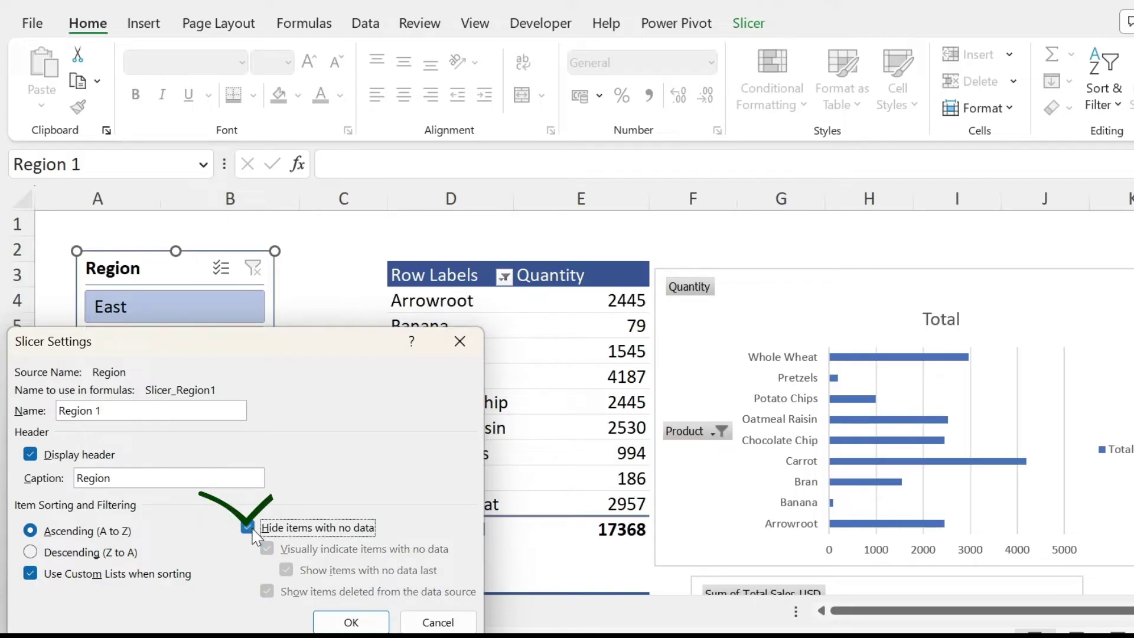
pyautogui.click(351, 624)
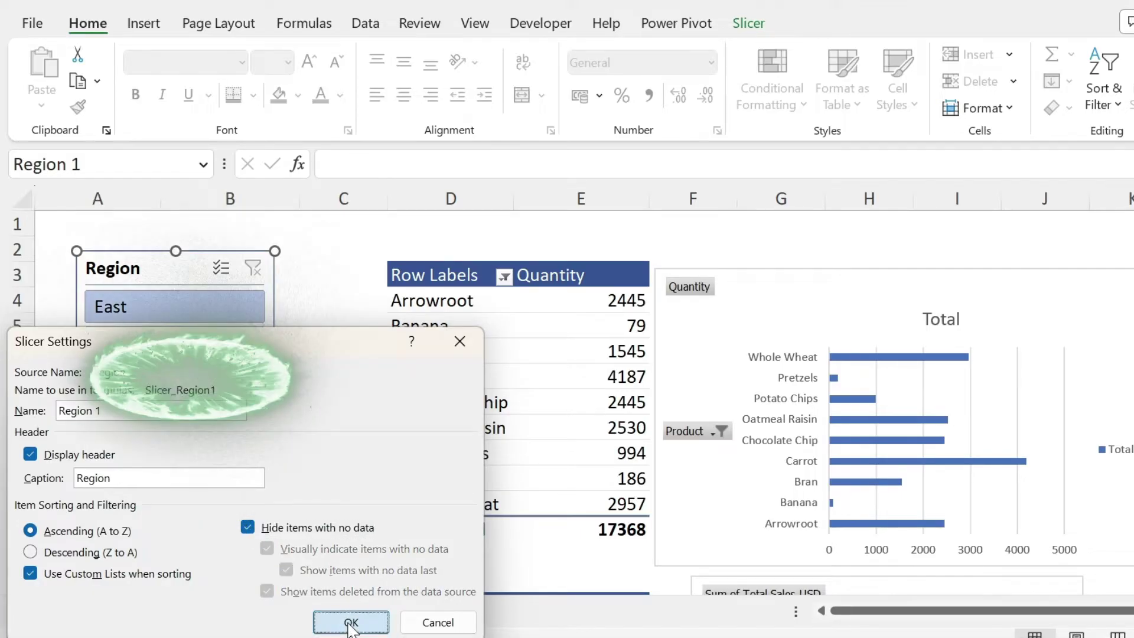
# - Set the City slicer to hide items with no data as well
pyautogui.click(182, 470)
pyautogui.rightClick(176, 462)
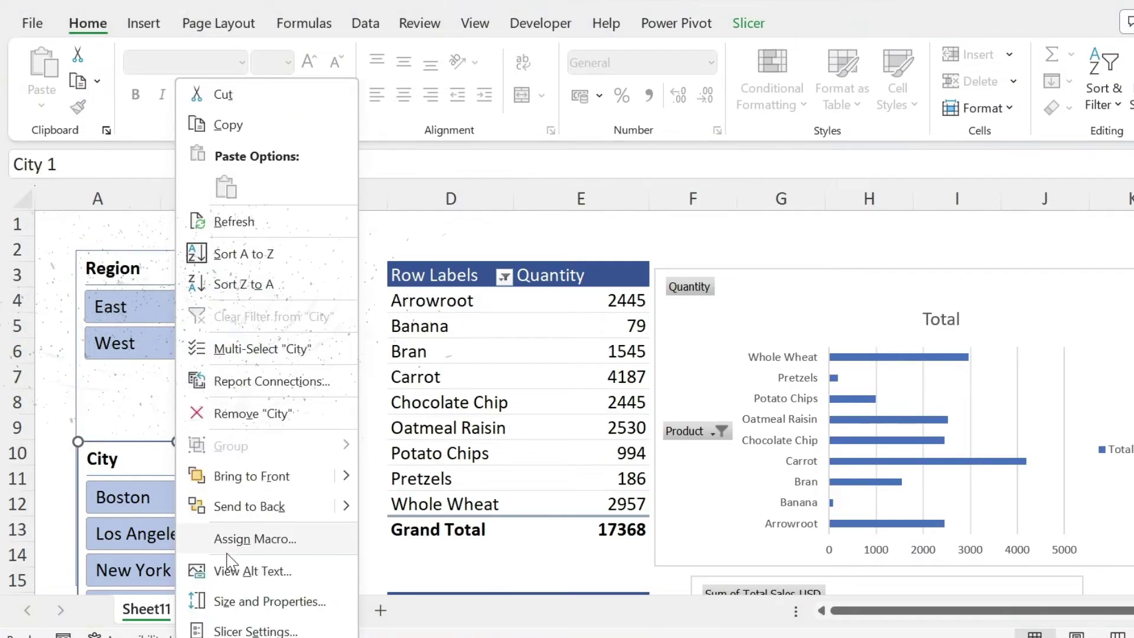
pyautogui.click(239, 628)
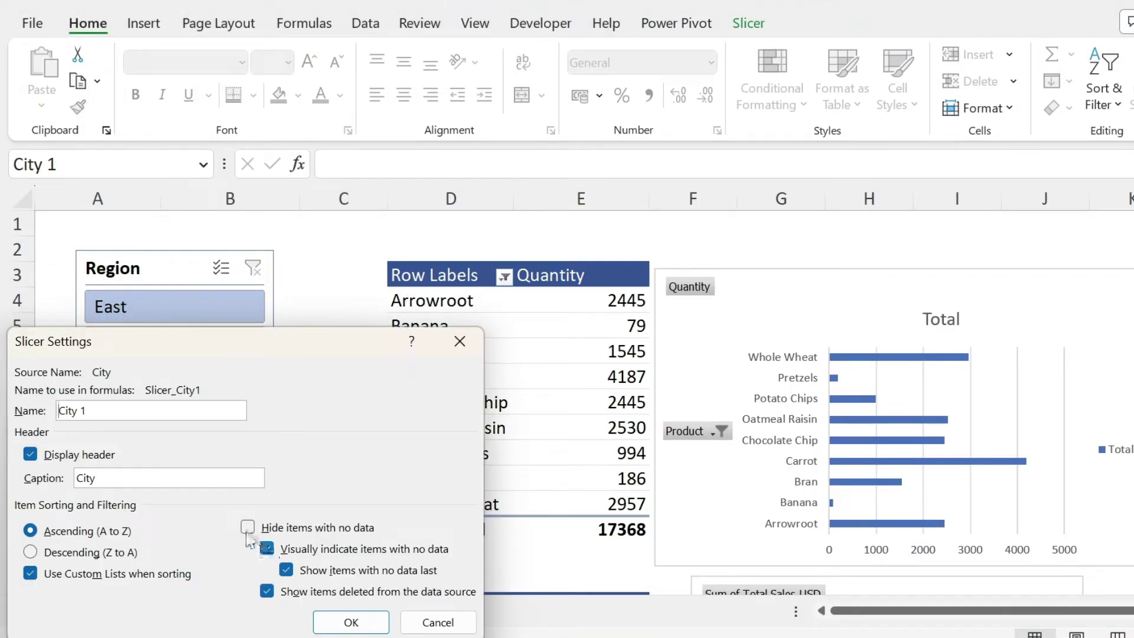
pyautogui.click(247, 527)
pyautogui.click(348, 622)
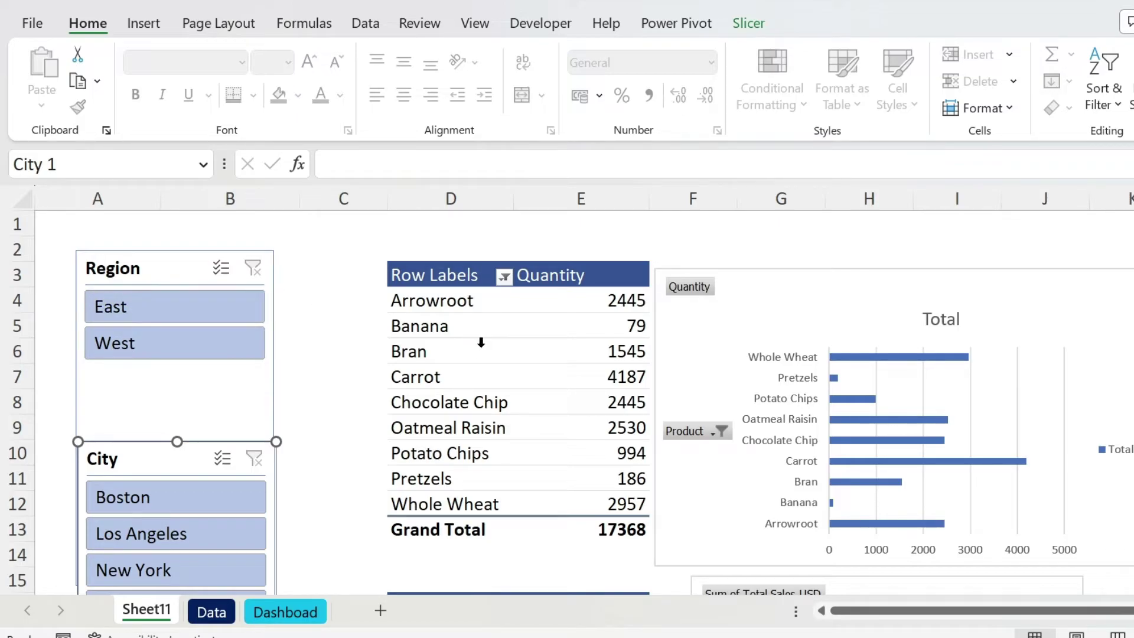
# - Pick Los Angeles in the City slicer, giving the Quantity pivot a 3695 grand total
pyautogui.click(349, 389)
pyautogui.scroll(-2, 348, 391)
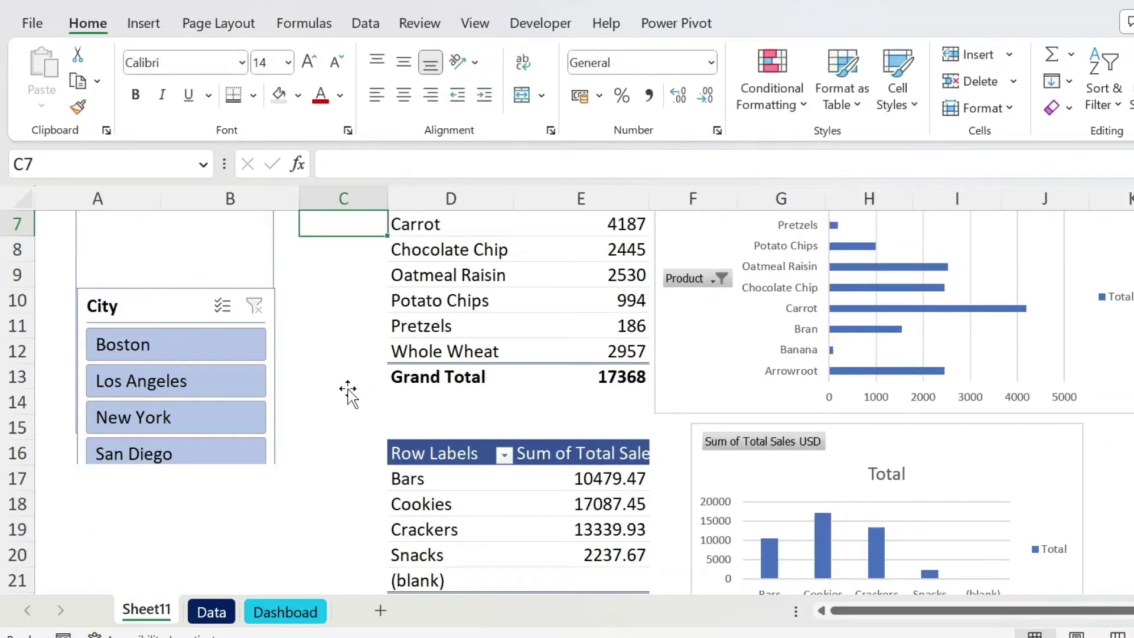
pyautogui.click(172, 384)
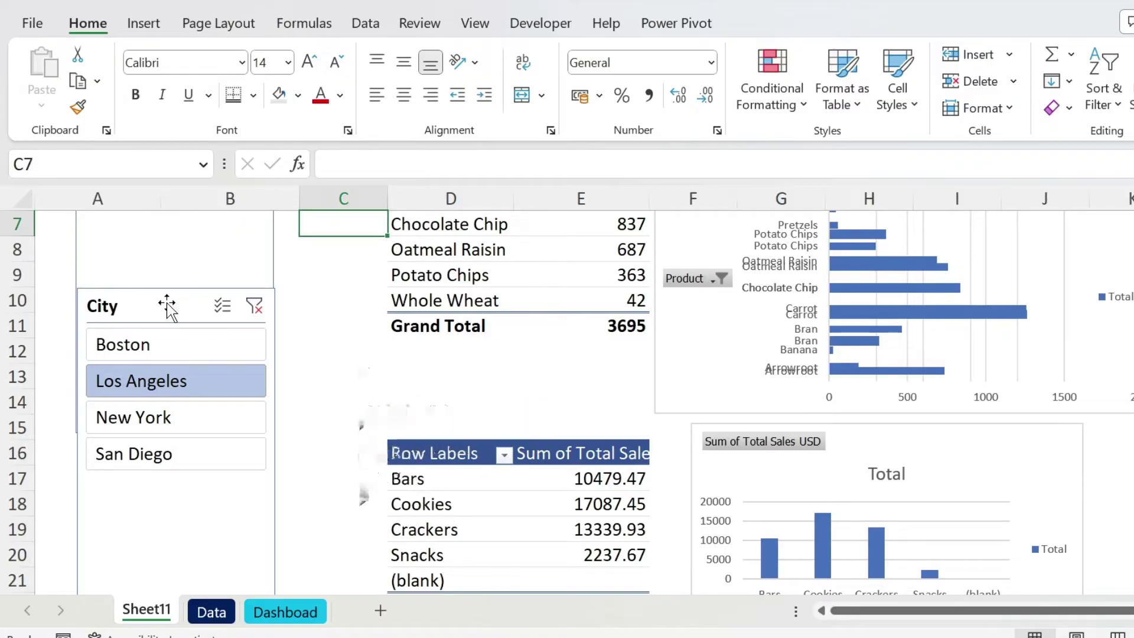
# - Add PivotTable35 to the City slicer's report connections, then test with New York and San Diego
pyautogui.rightClick(167, 306)
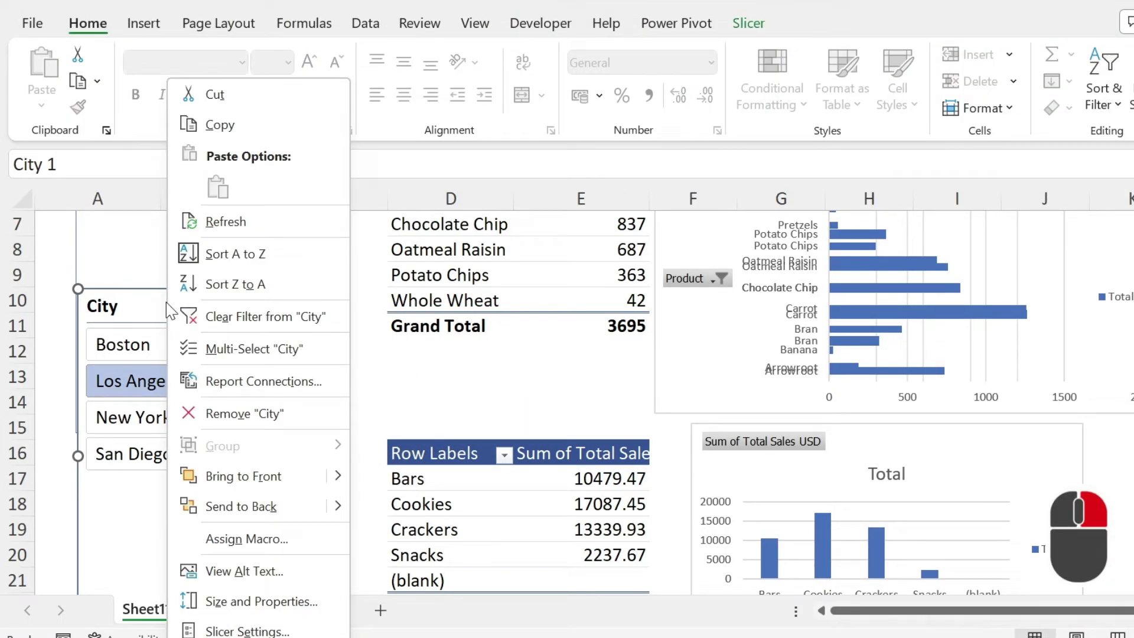
pyautogui.click(254, 381)
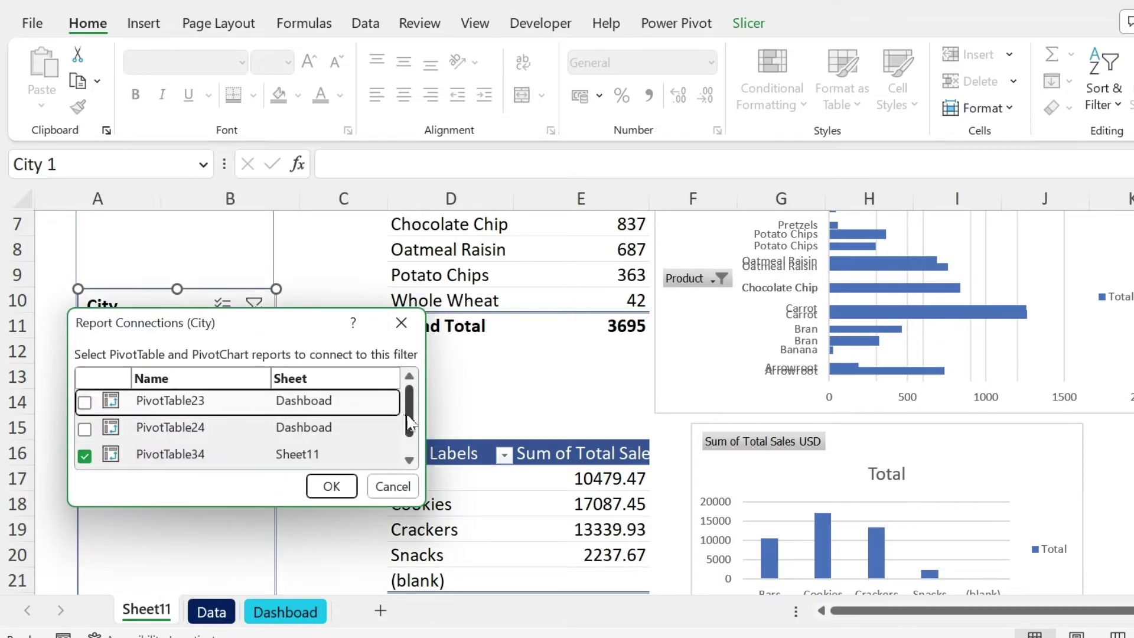
pyautogui.moveTo(409, 420); pyautogui.dragTo(409, 434)
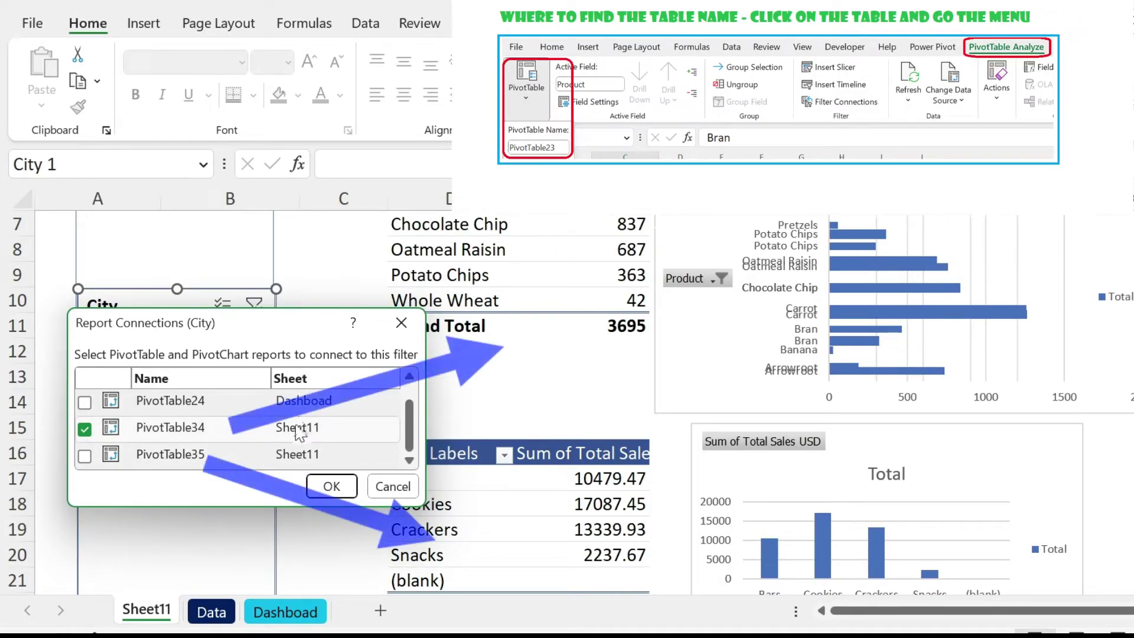
pyautogui.click(85, 457)
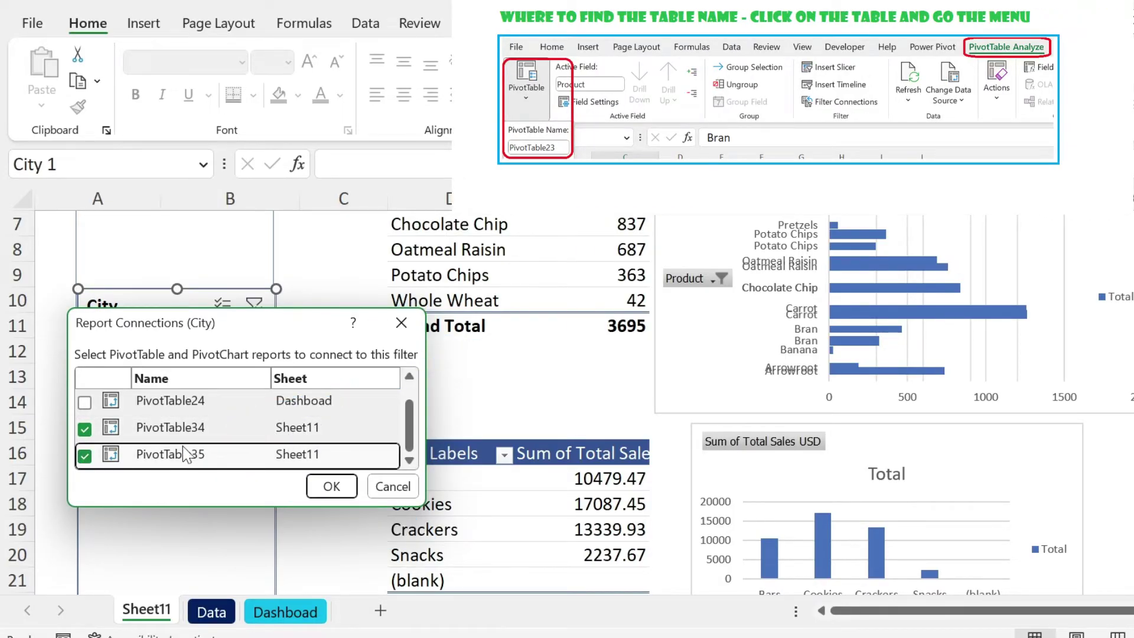
pyautogui.click(319, 487)
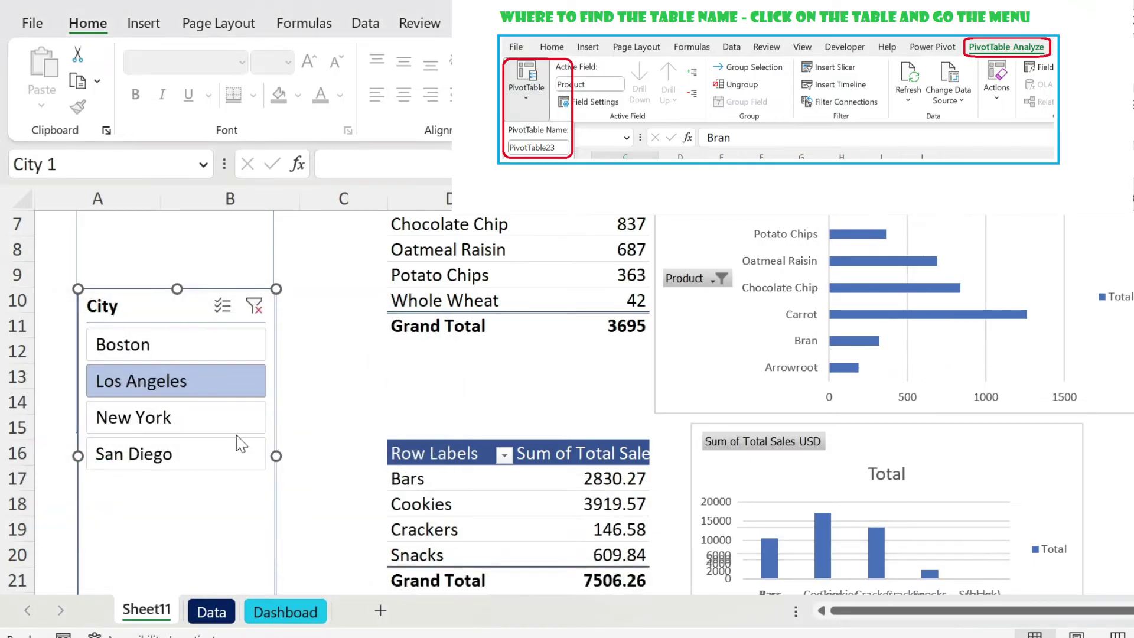
pyautogui.click(205, 426)
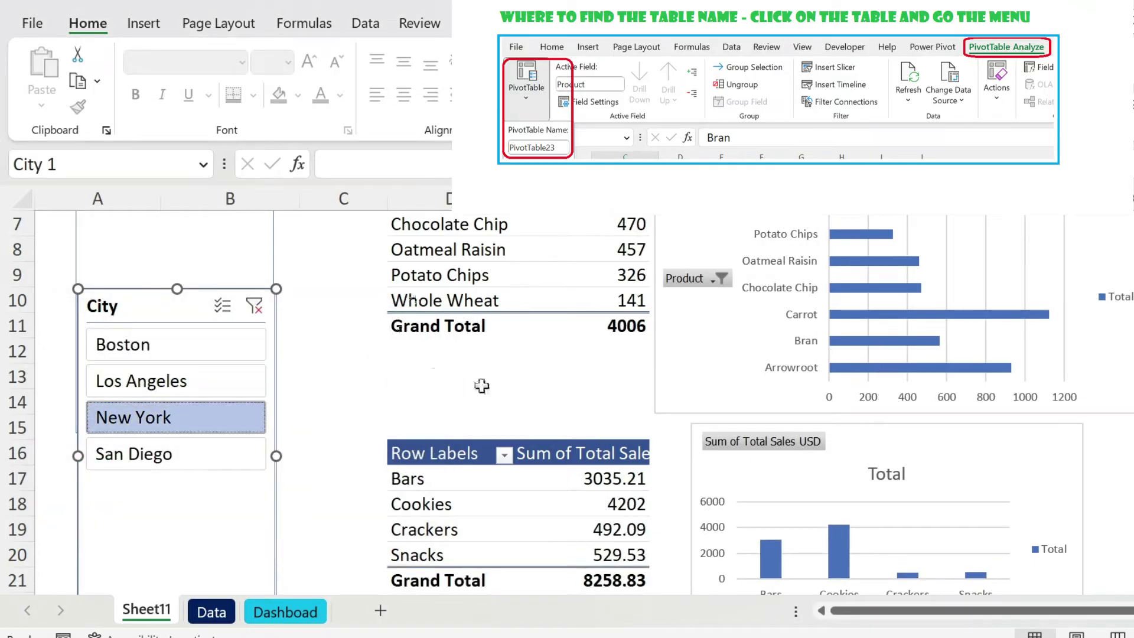
pyautogui.click(246, 455)
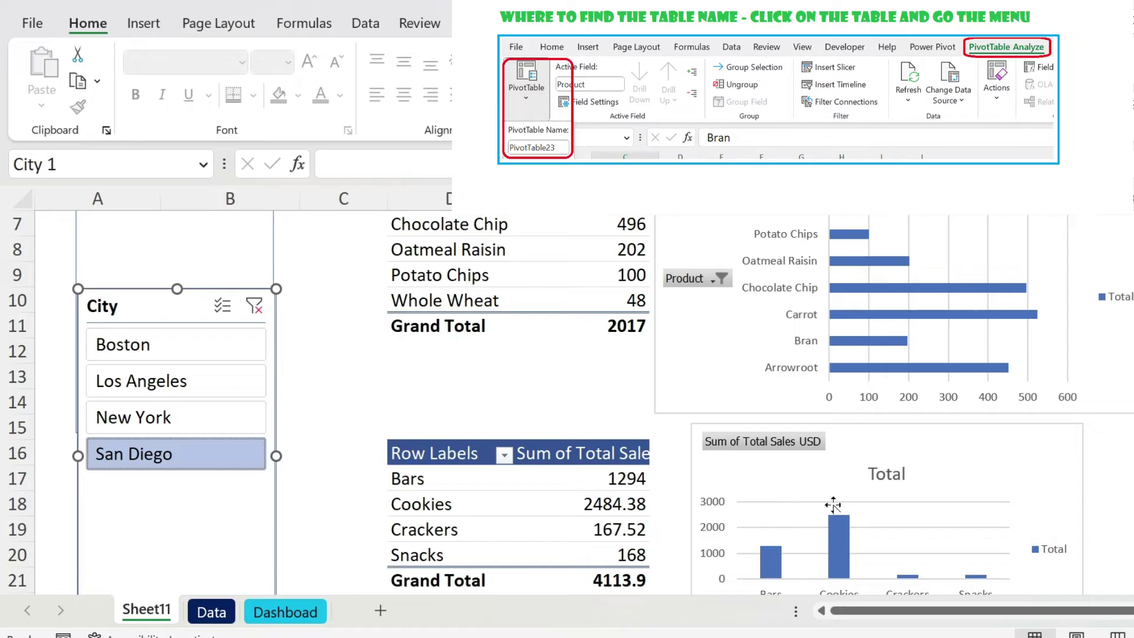
# - Deselect the City slicer and switch to the Dashboard sheet
pyautogui.click(326, 325)
pyautogui.scroll(2, 326, 325)
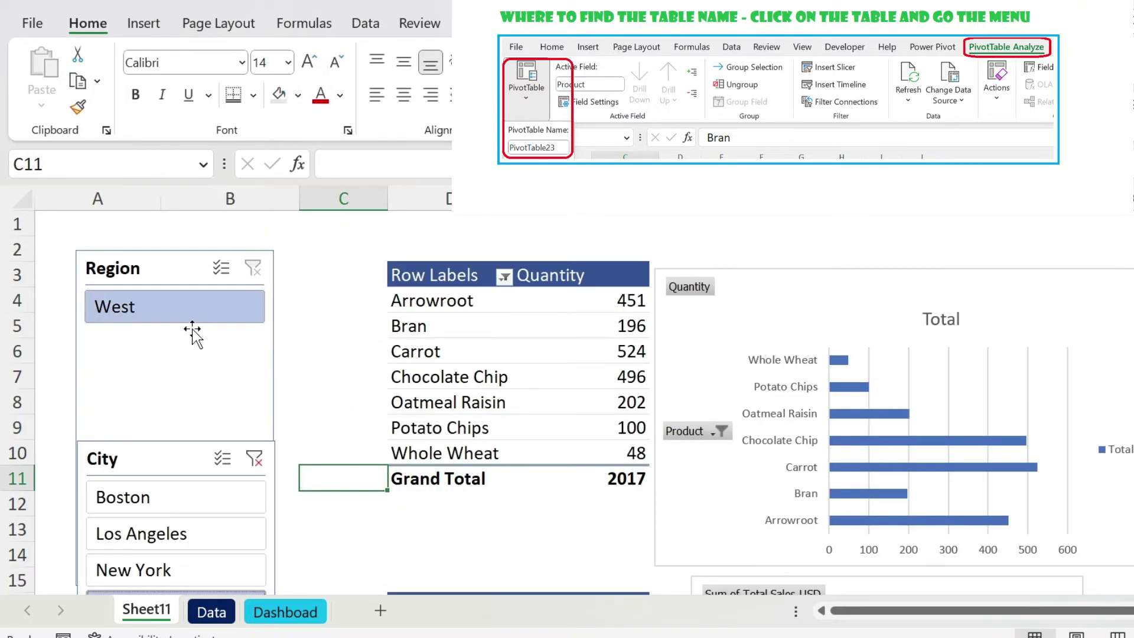
pyautogui.click(279, 612)
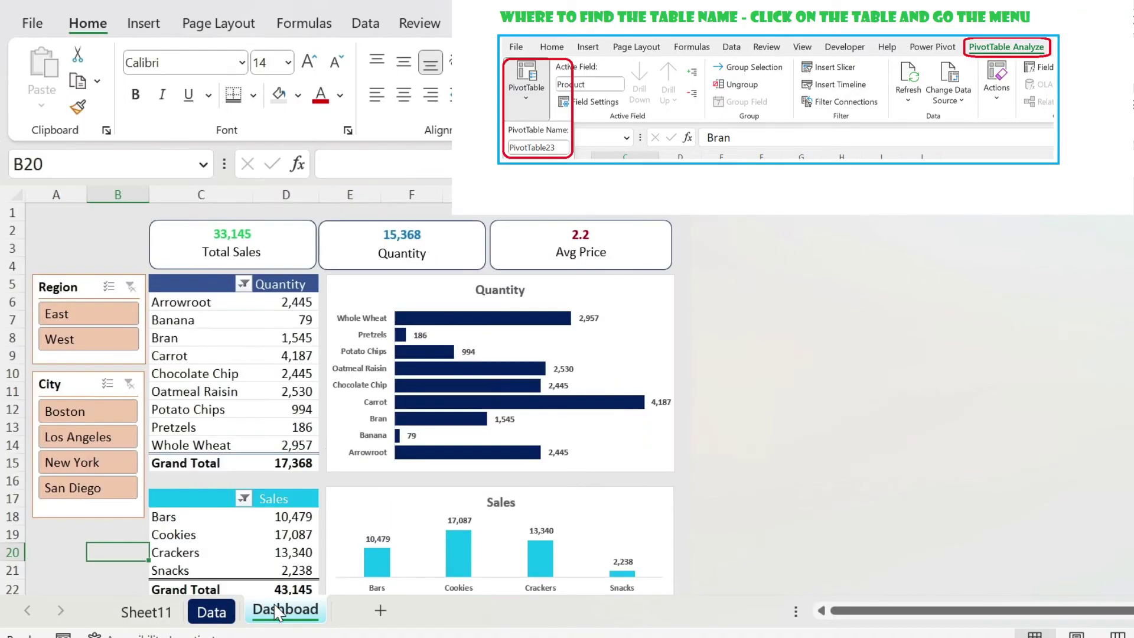
# - Connect the Region slicer to PivotTable24, then test West and East (Quantity 11,656, sales 31,524)
pyautogui.click(75, 289)
pyautogui.rightClick(75, 288)
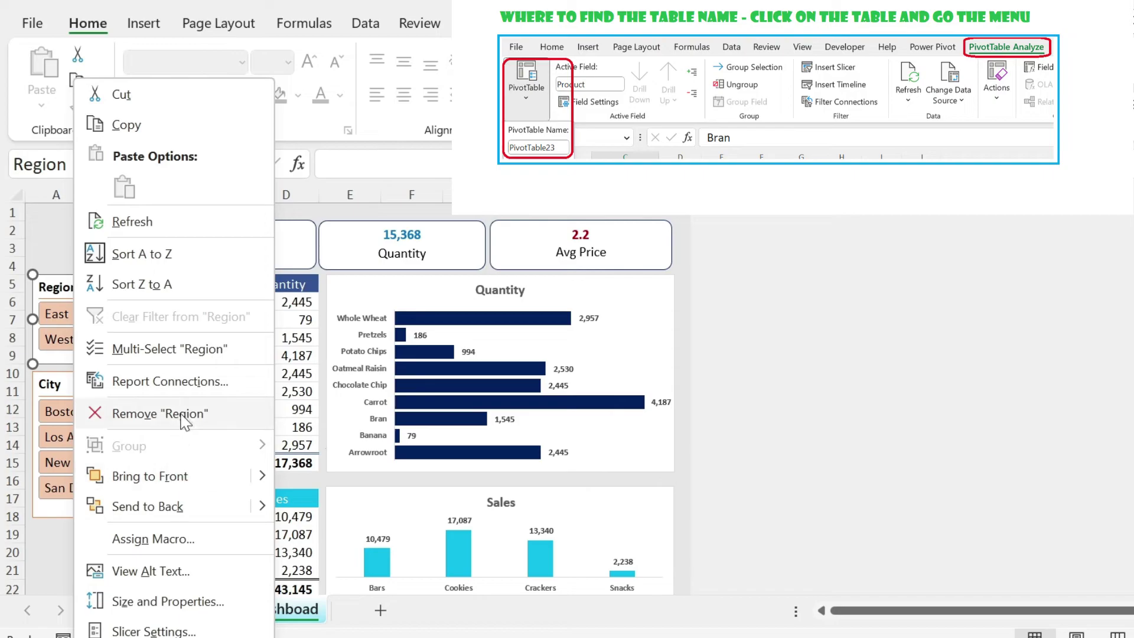
pyautogui.press('Escape')
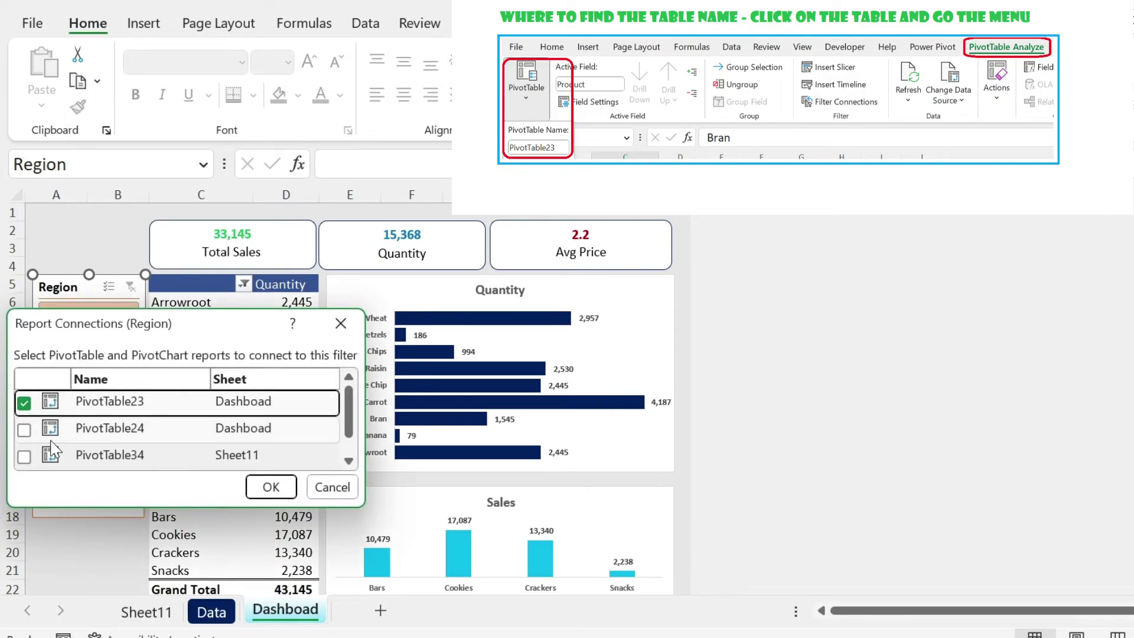
pyautogui.click(24, 430)
pyautogui.click(271, 487)
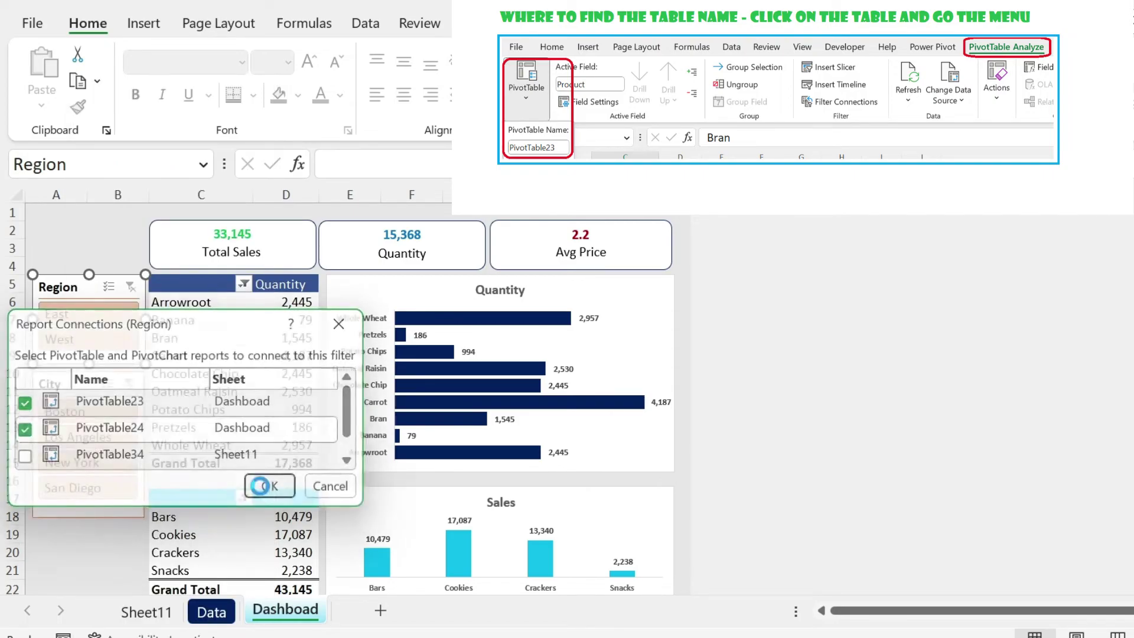
pyautogui.click(83, 341)
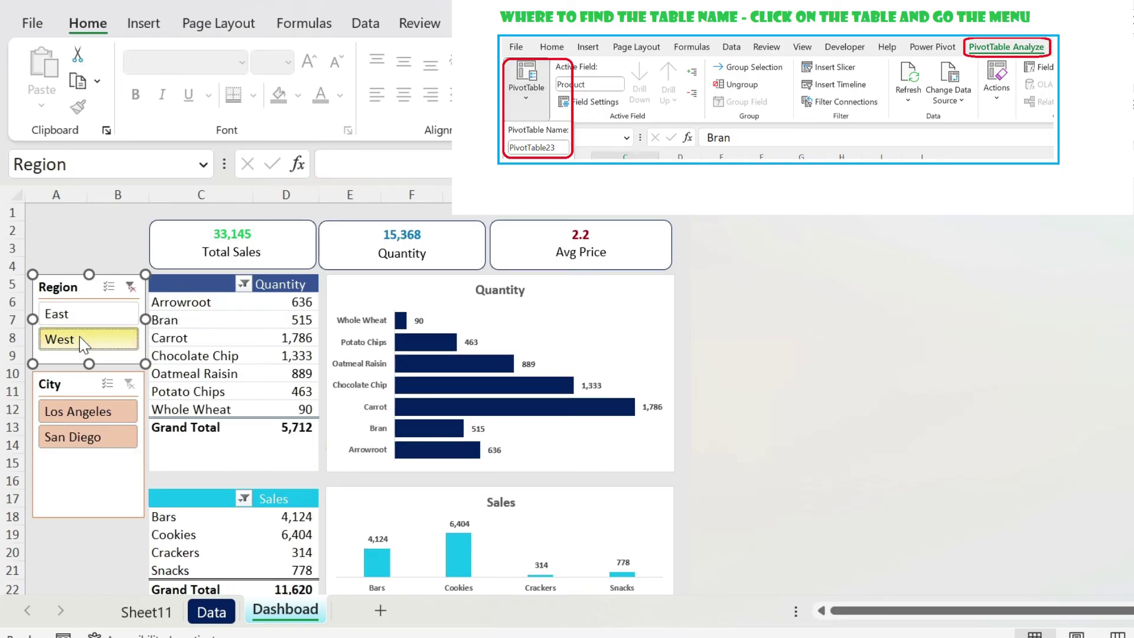
pyautogui.click(81, 317)
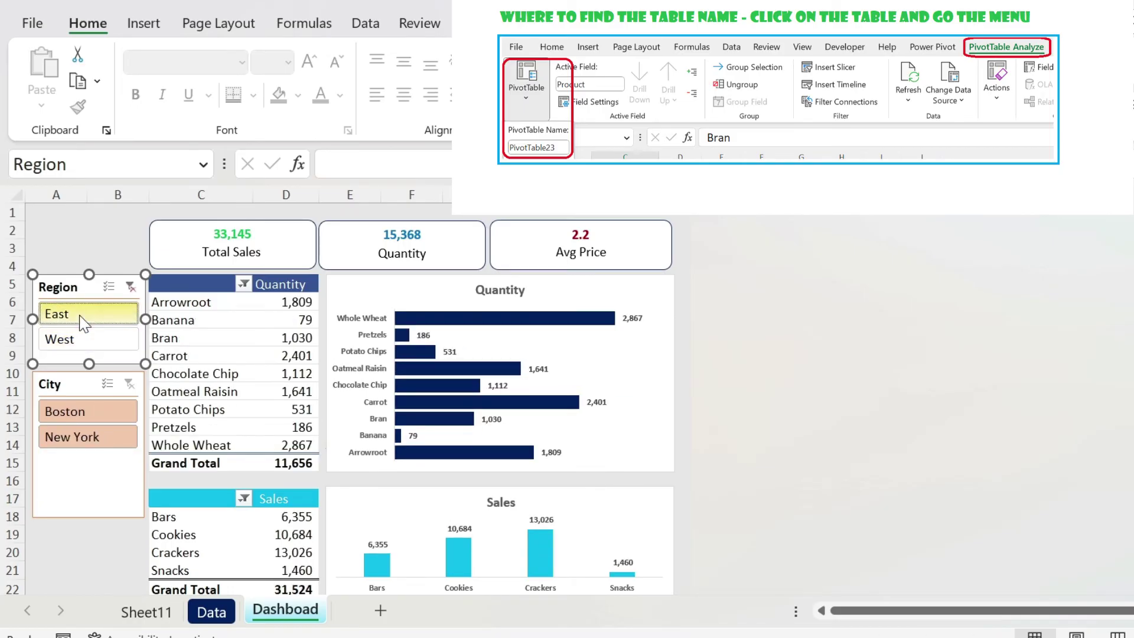
# - Connect the Dashboard's City slicer to PivotTable24 through its report connections
pyautogui.click(81, 386)
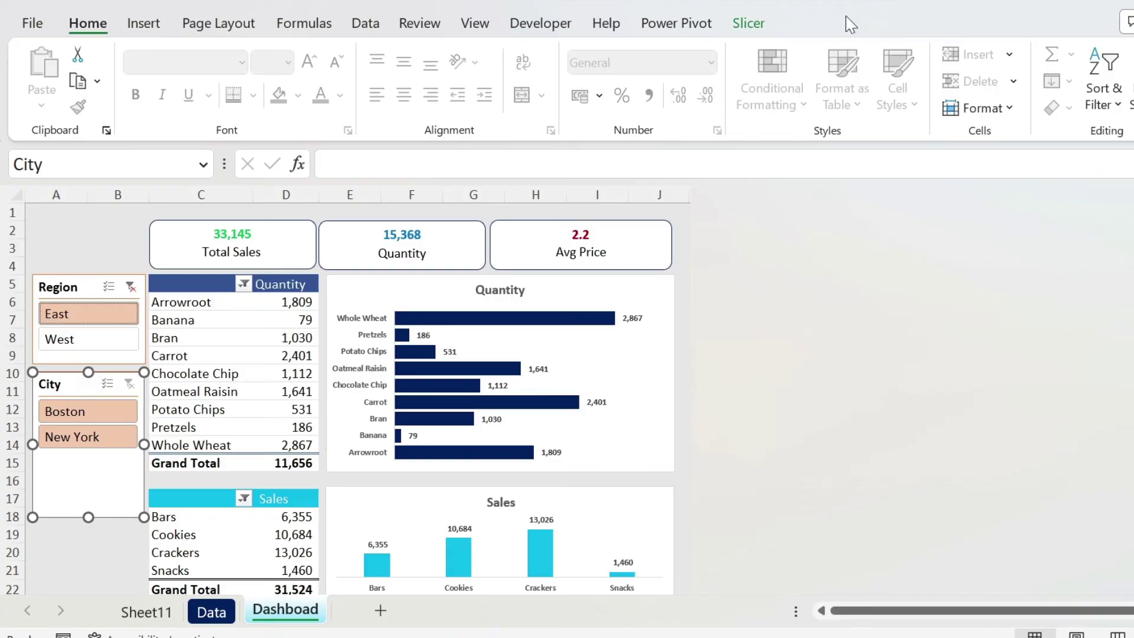
pyautogui.click(750, 23)
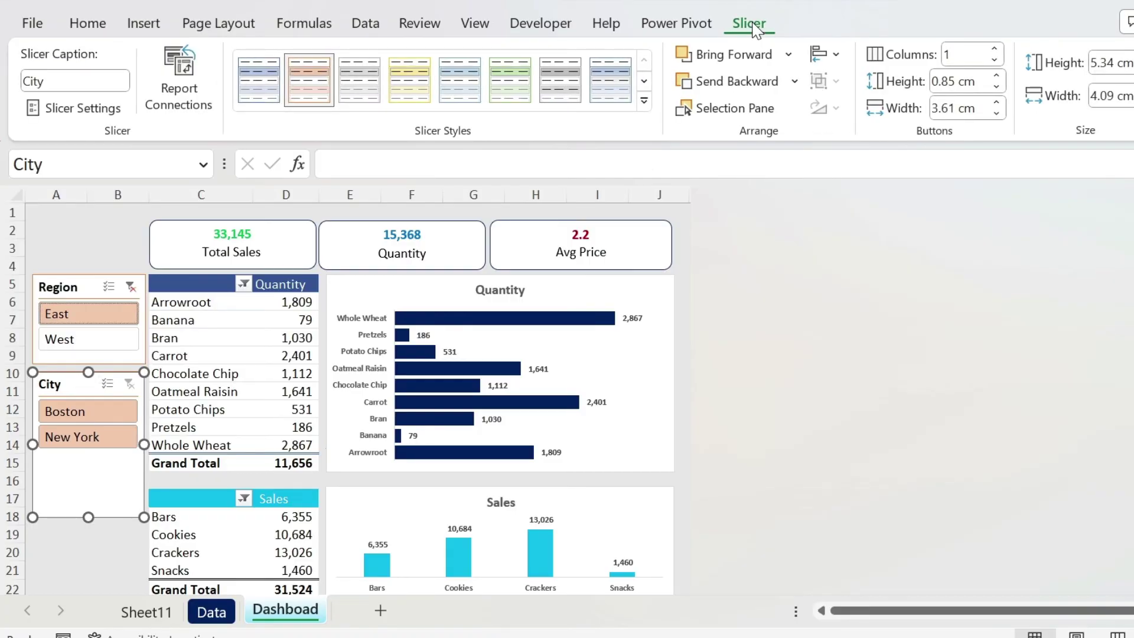
pyautogui.click(188, 74)
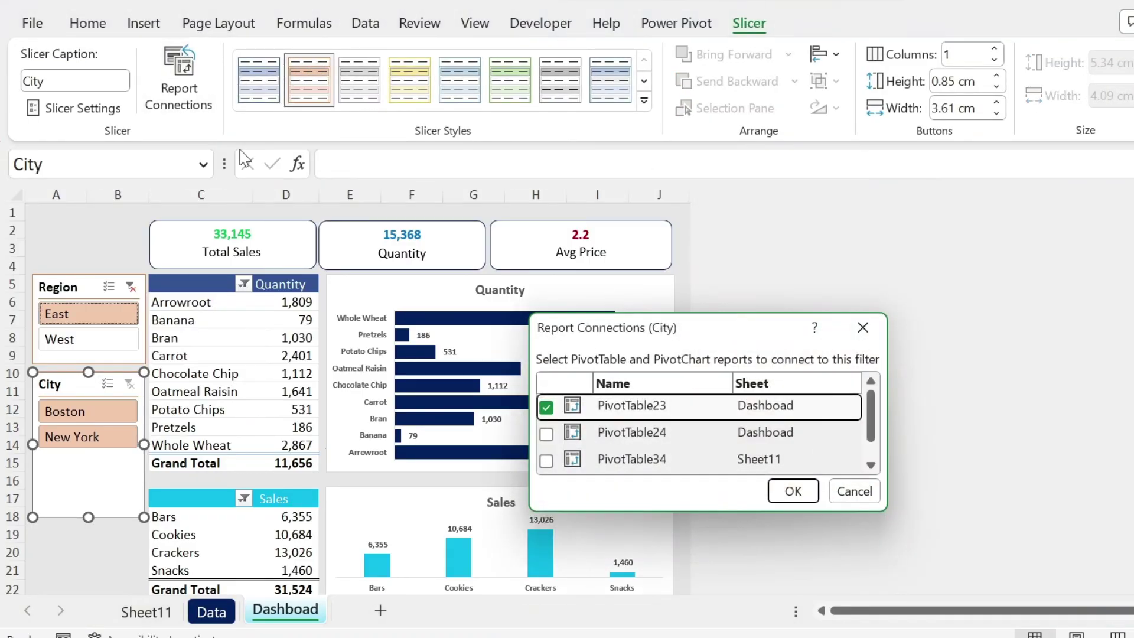
pyautogui.click(546, 435)
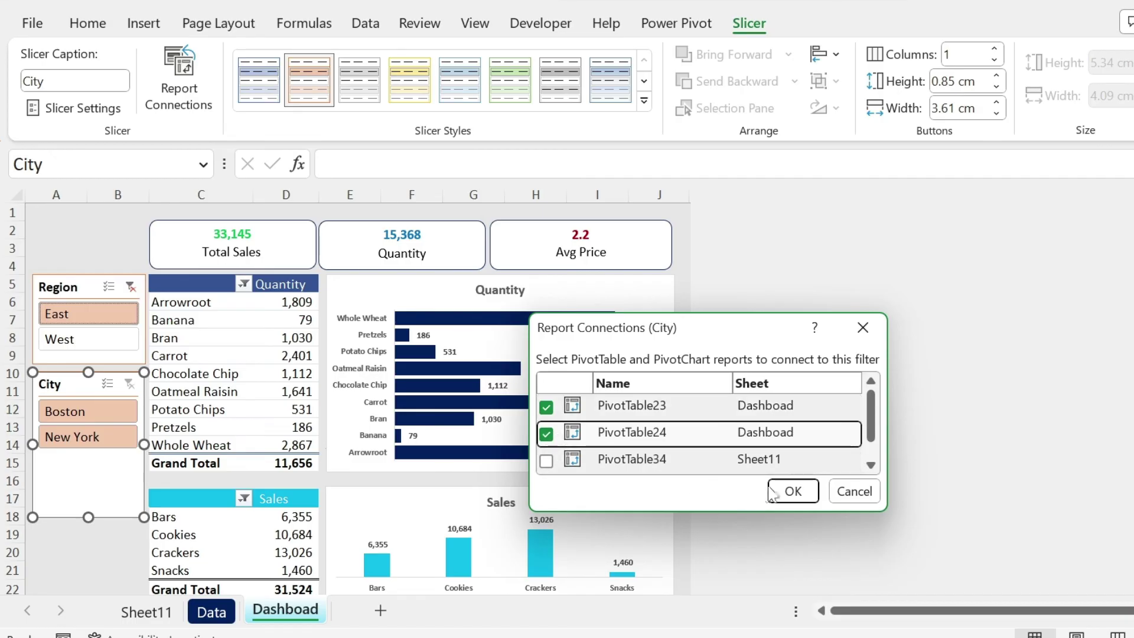
pyautogui.click(792, 491)
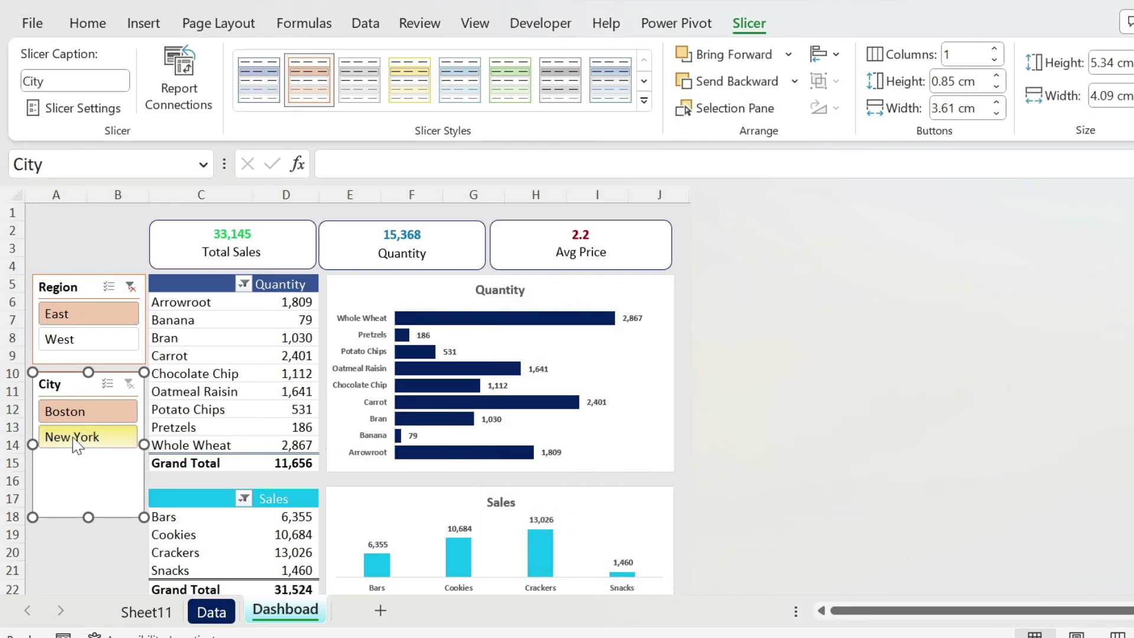
# - Test the City slicer with New York, Boston, then New York (Quantity 4,006, sales 8,259)
pyautogui.click(74, 440)
pyautogui.click(95, 408)
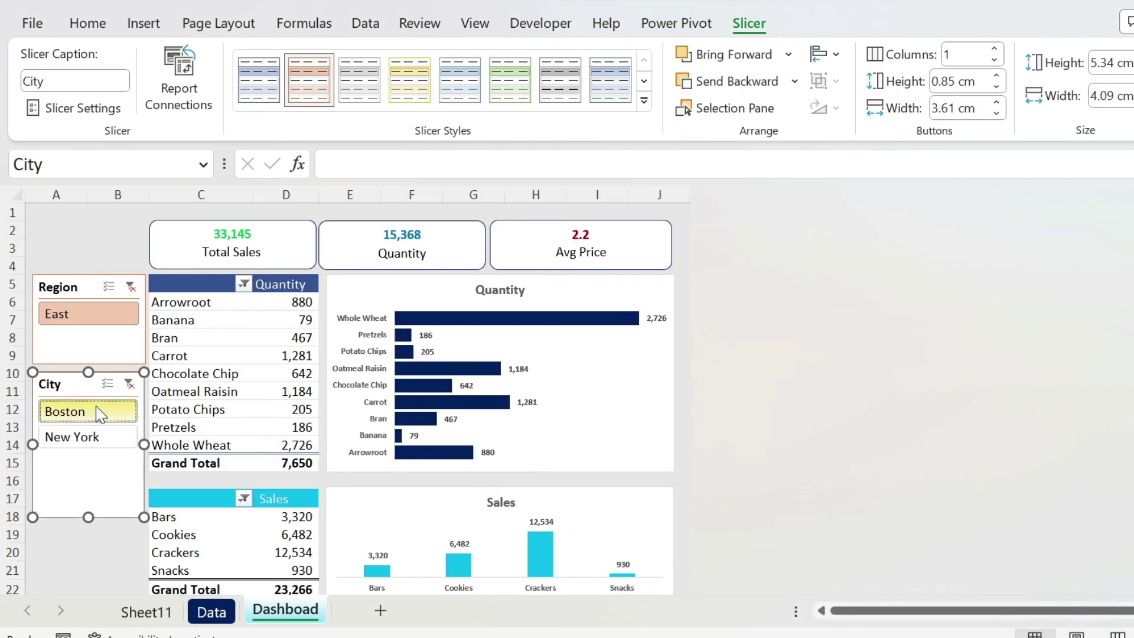
pyautogui.click(101, 434)
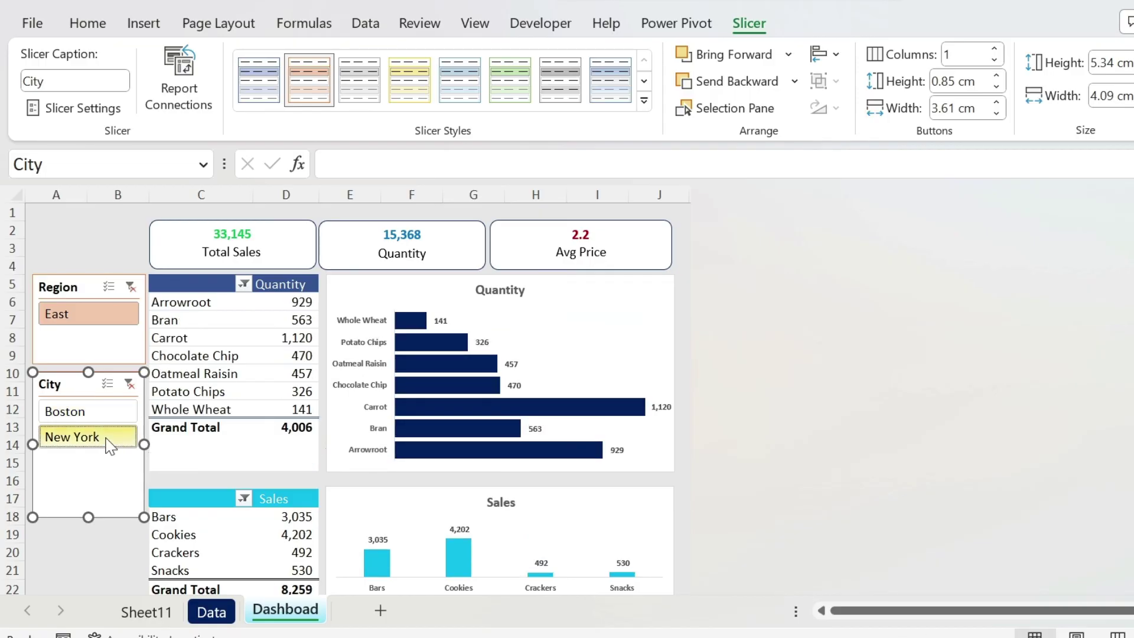